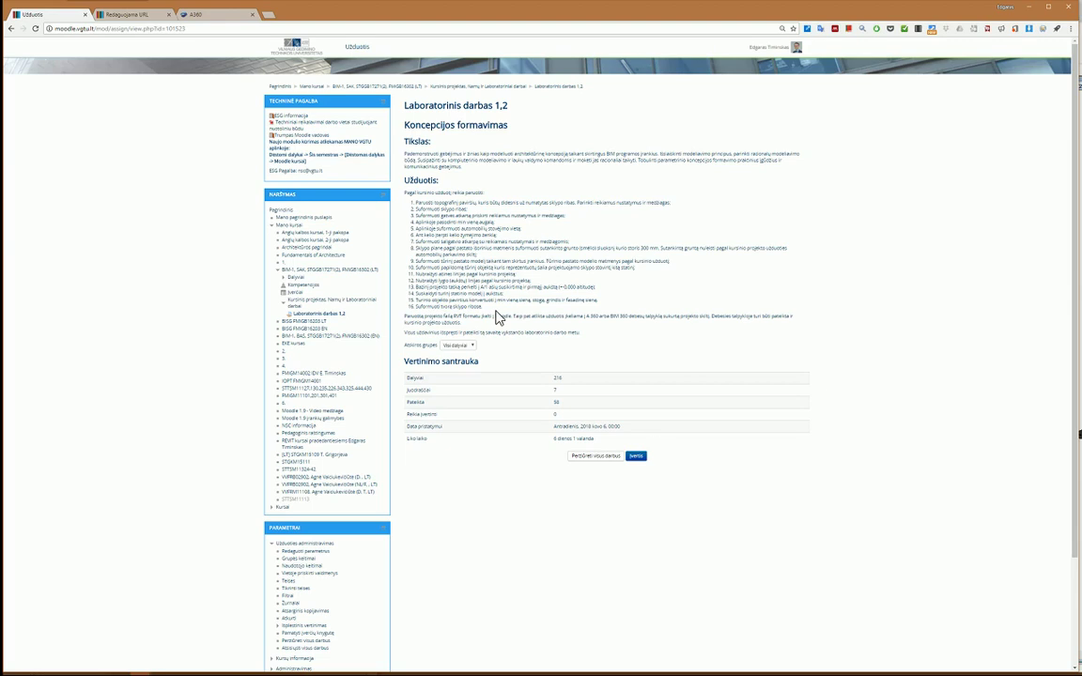
Step: Read the last item of the lab assignment's task list, about forming a fence along the plot boundary
click(451, 304)
mouse_move(415, 310)
mouse_down()
mouse_move(450, 311)
mouse_move(423, 312)
mouse_up()
click(417, 313)
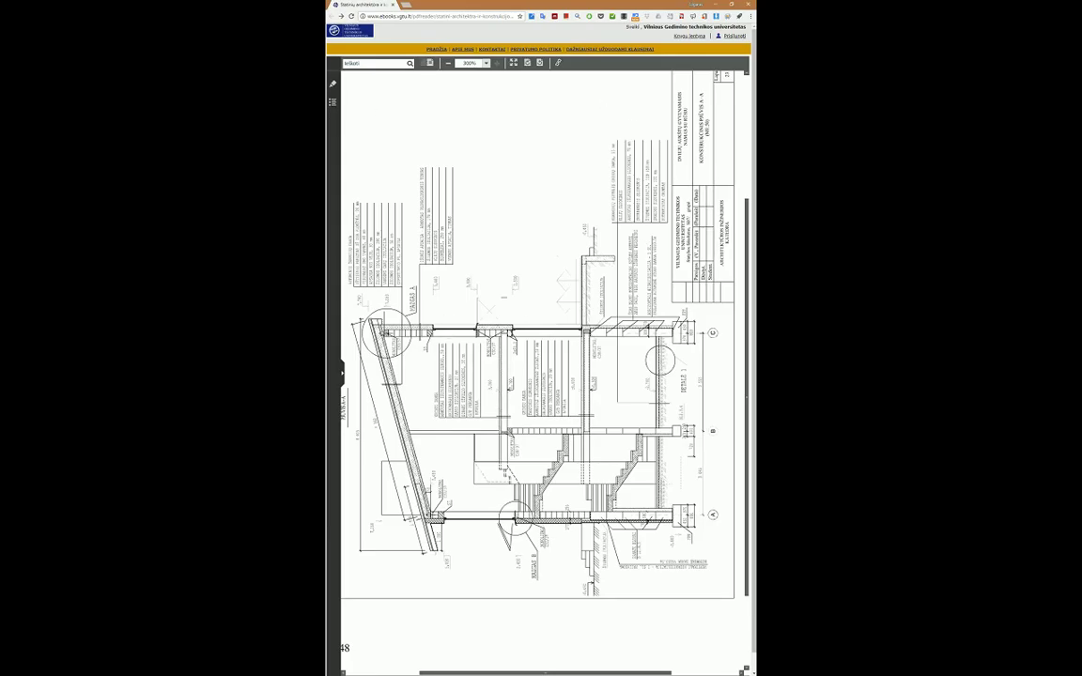
Step: Page back through the e-book's drawings to the site plan on page 26 and examine the example plot layout
scroll(488, 270, down, 2)
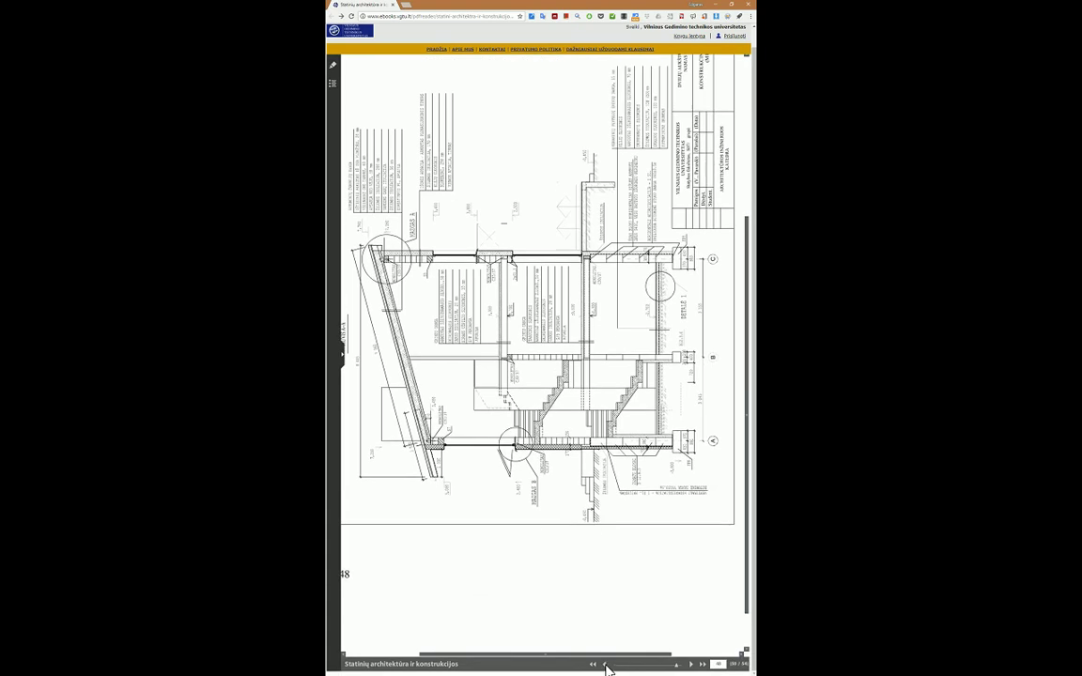
click(605, 666)
click(605, 666)
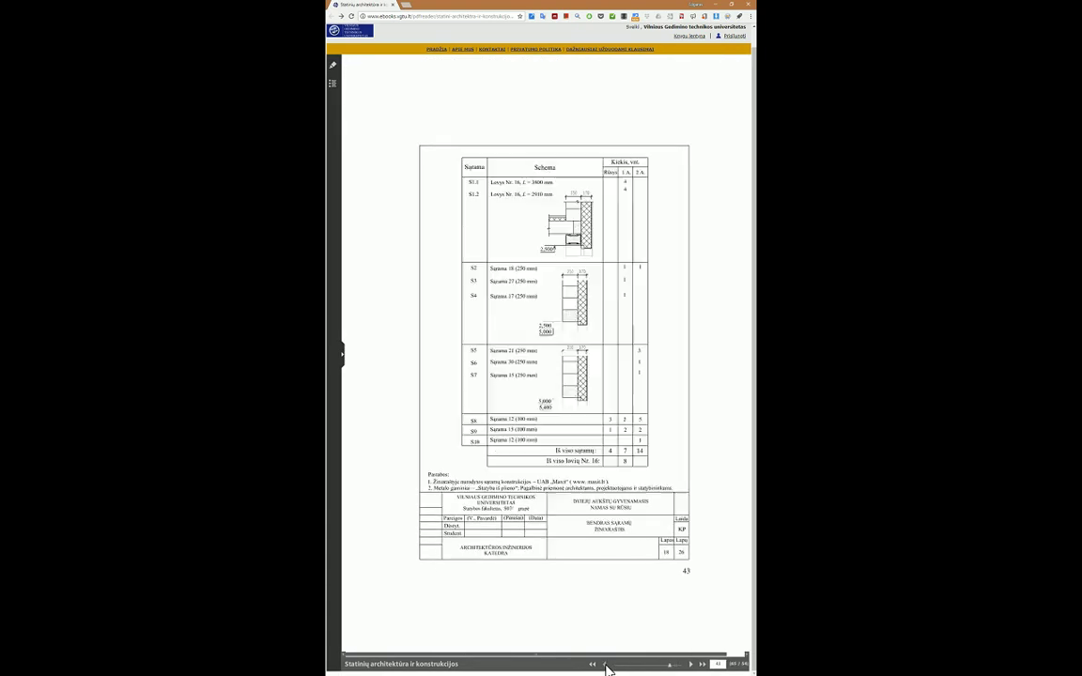
click(605, 666)
click(605, 666)
click(605, 666)
click(605, 666)
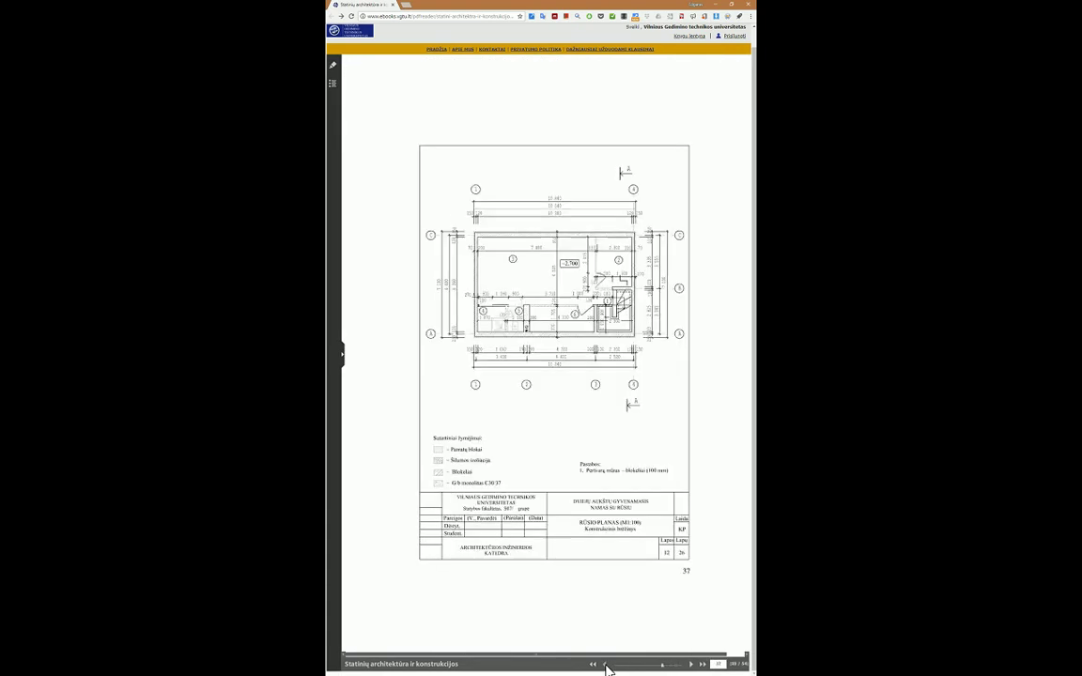
click(605, 666)
click(605, 666)
click(605, 666)
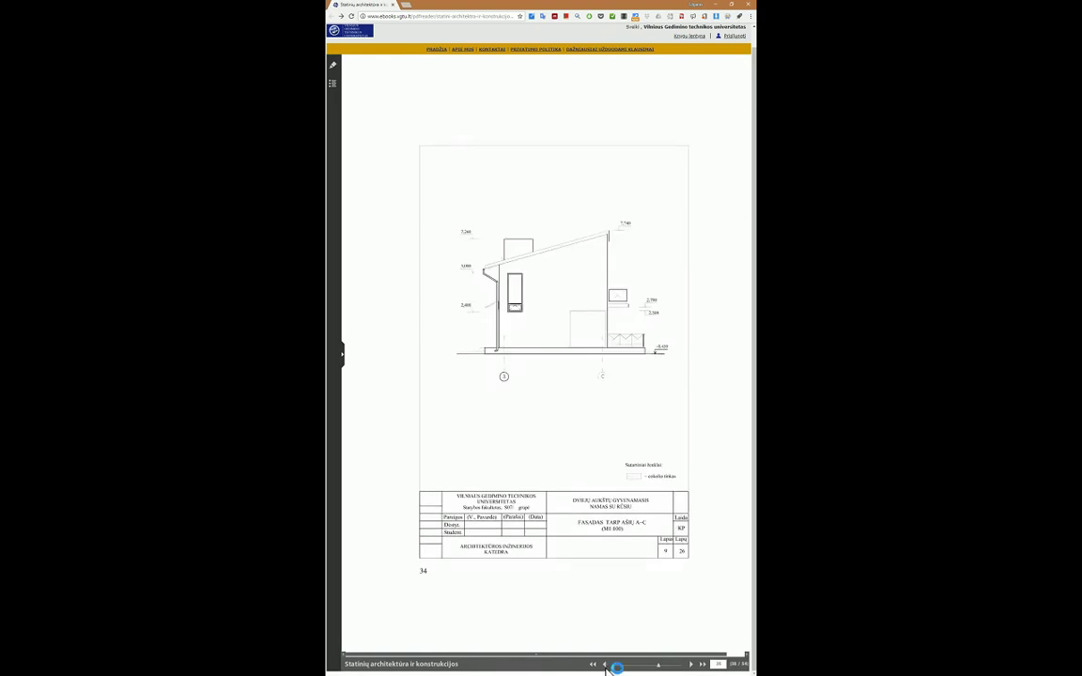
click(605, 666)
click(605, 666)
click(605, 666)
click(605, 666)
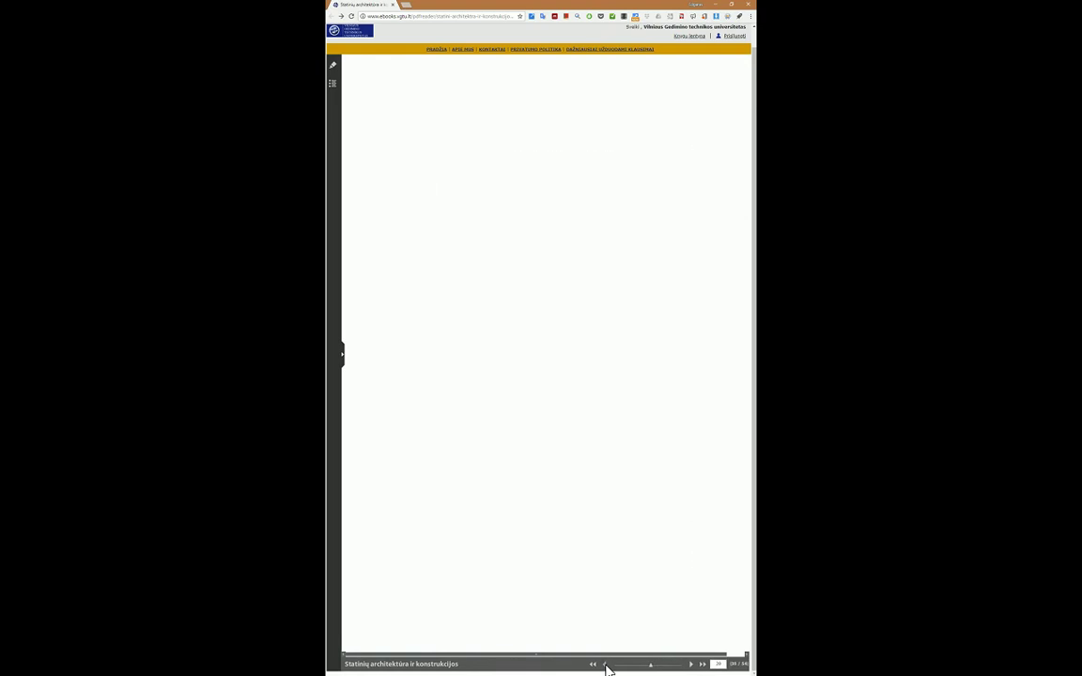
click(605, 666)
click(605, 666)
click(605, 666)
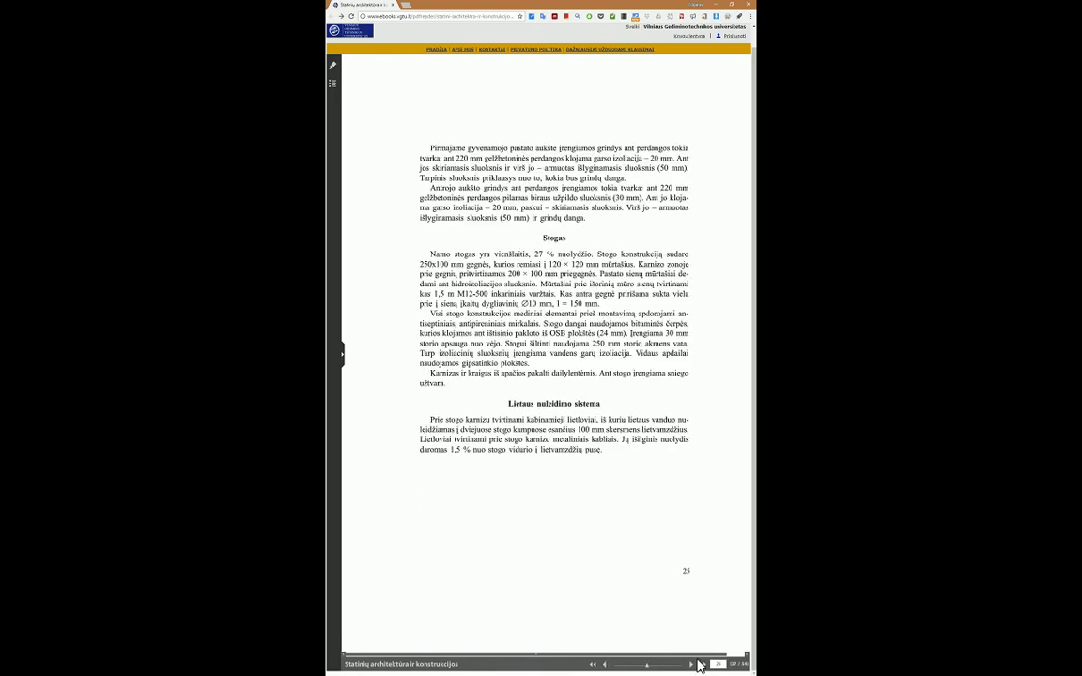
click(693, 665)
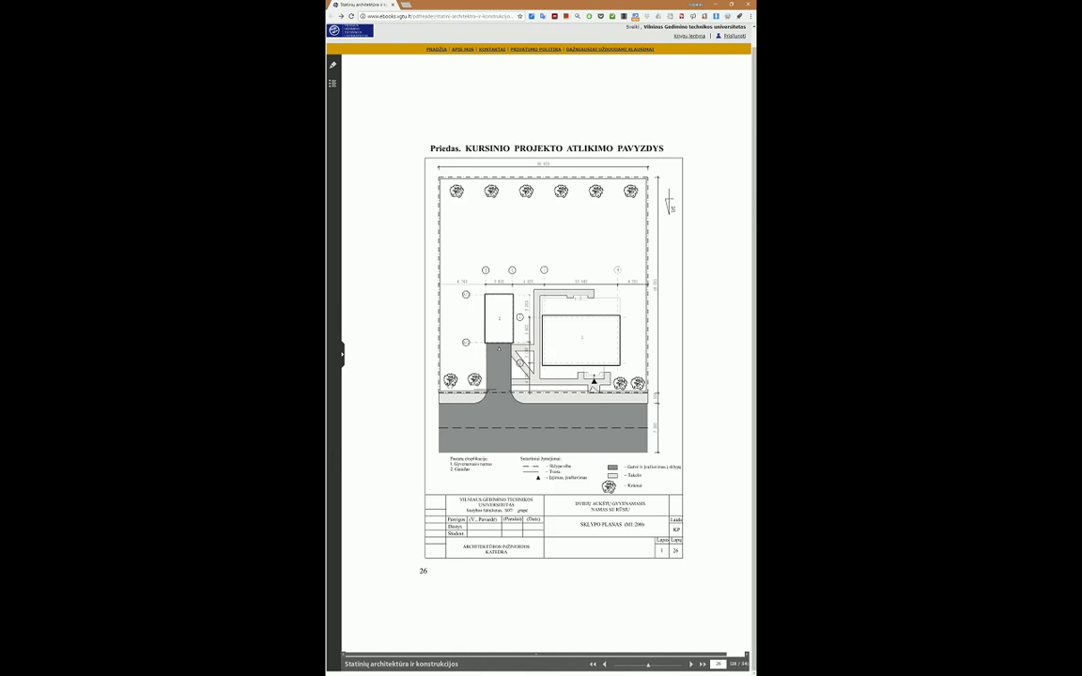
scroll(455, 406, up, 1)
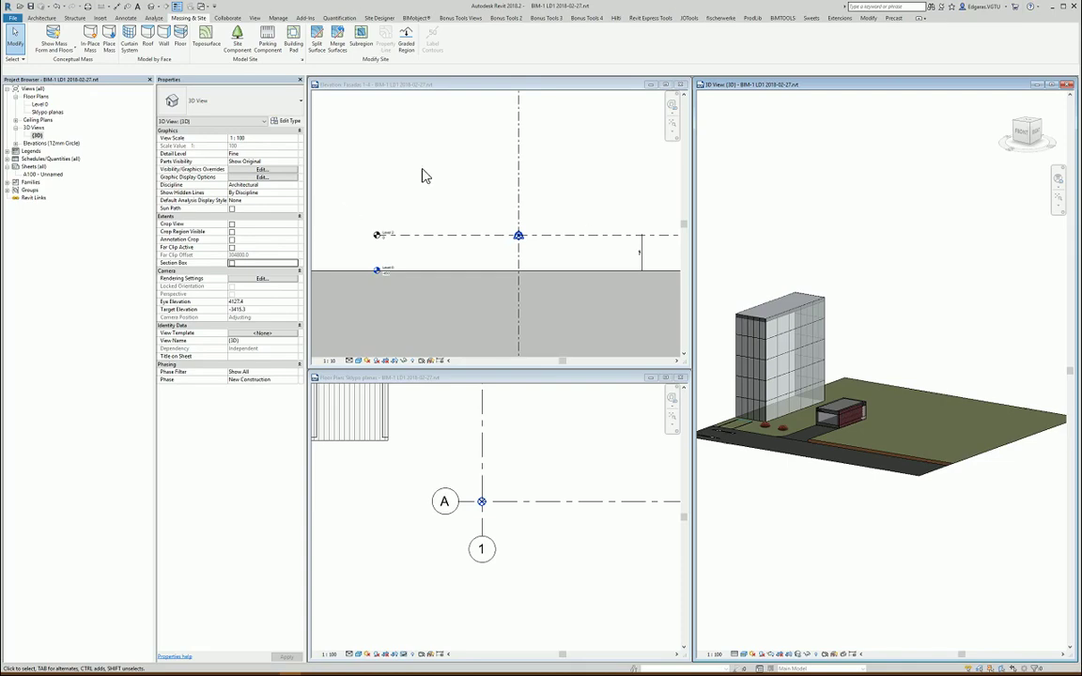
Step: Switch to Revit and reset the temporary hide/isolate in the Sklypo planas floor plan
scroll(452, 201, down, 2)
scroll(440, 484, down, 10)
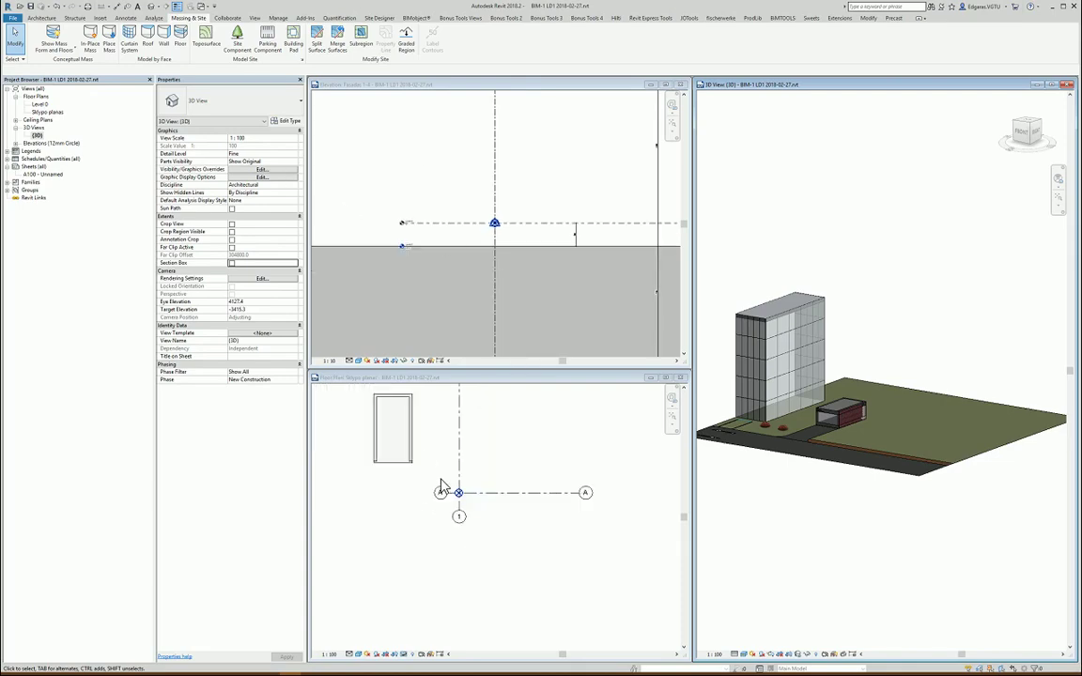
click(469, 552)
click(405, 655)
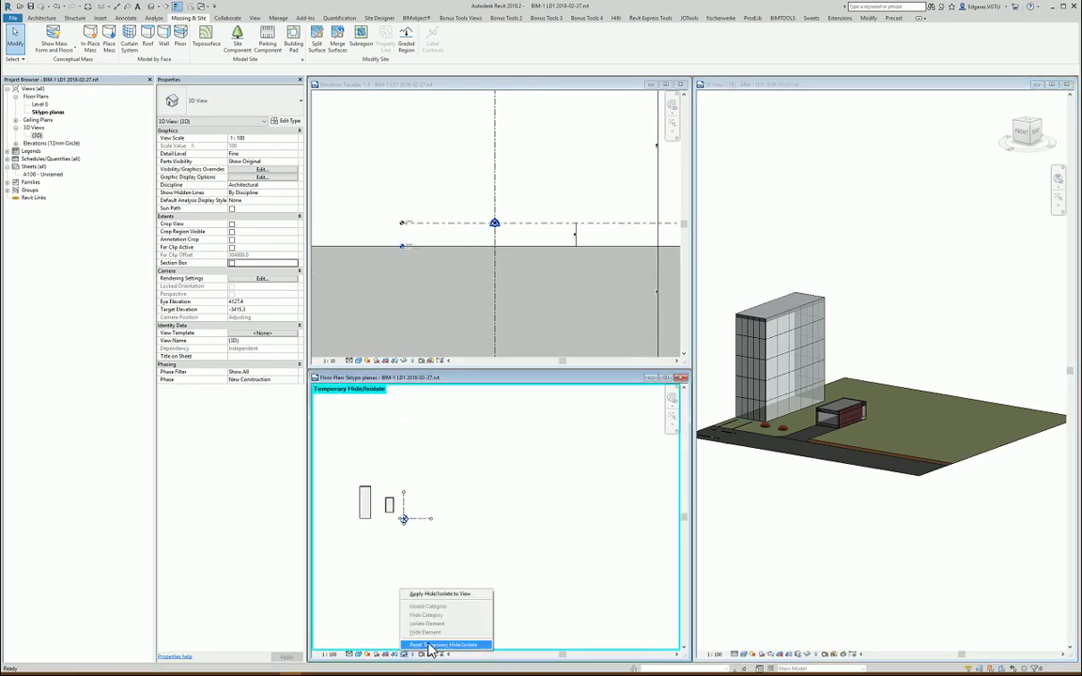
click(441, 640)
scroll(350, 489, up, 2)
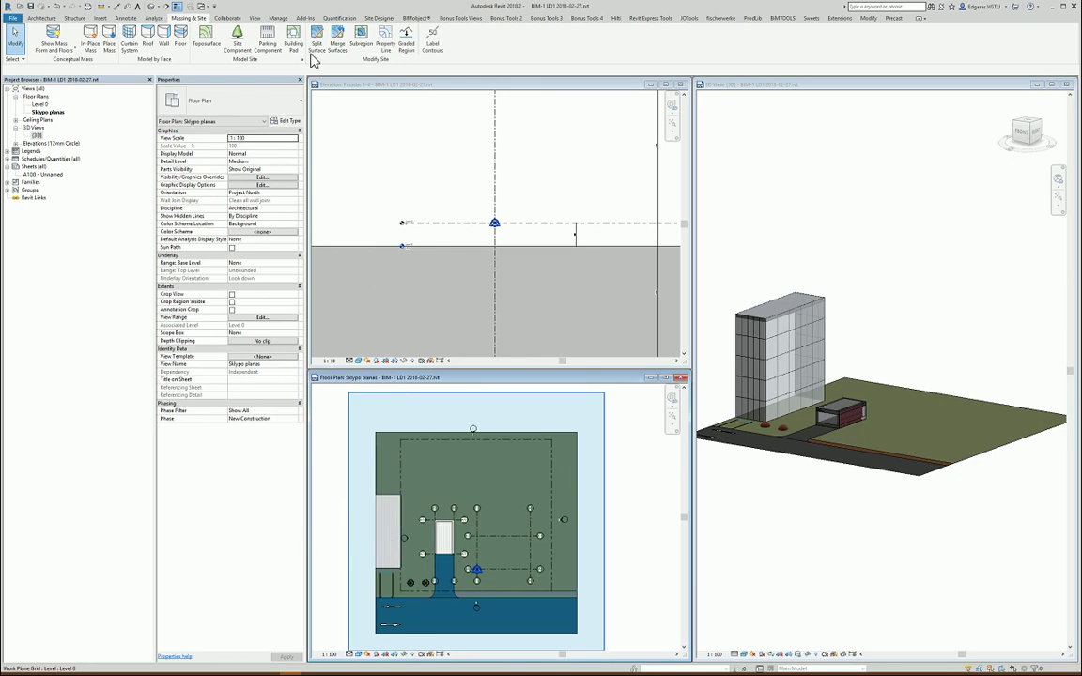
Step: Start a railing by sketching its path as a rectangle about 30 m wide along the plot boundary in the site plan
click(43, 18)
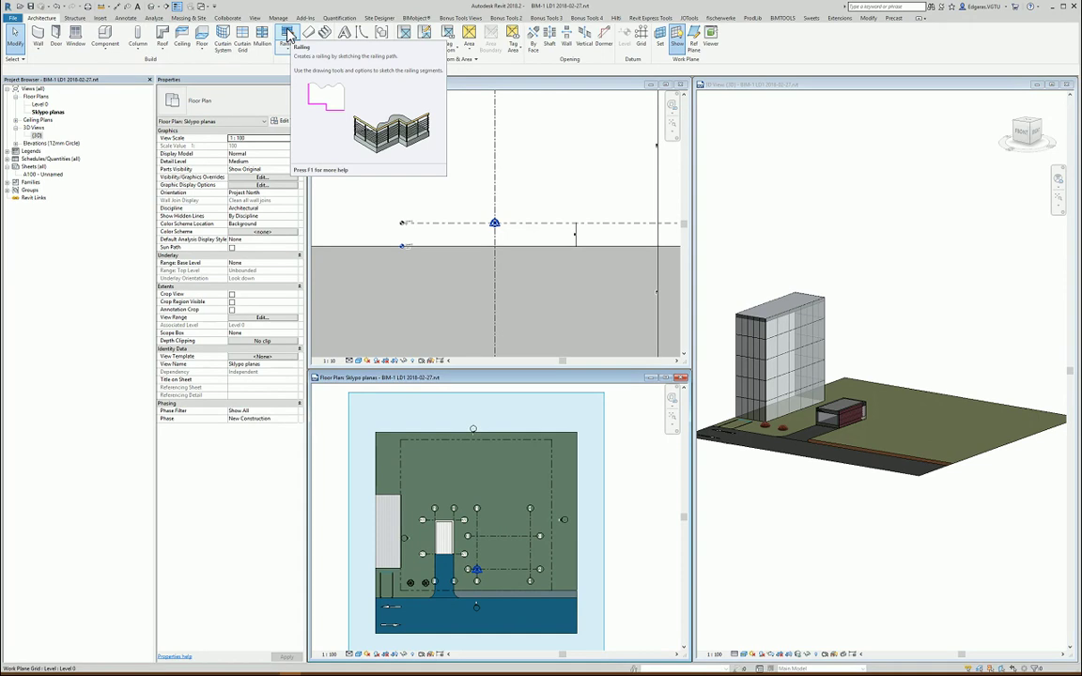
click(289, 50)
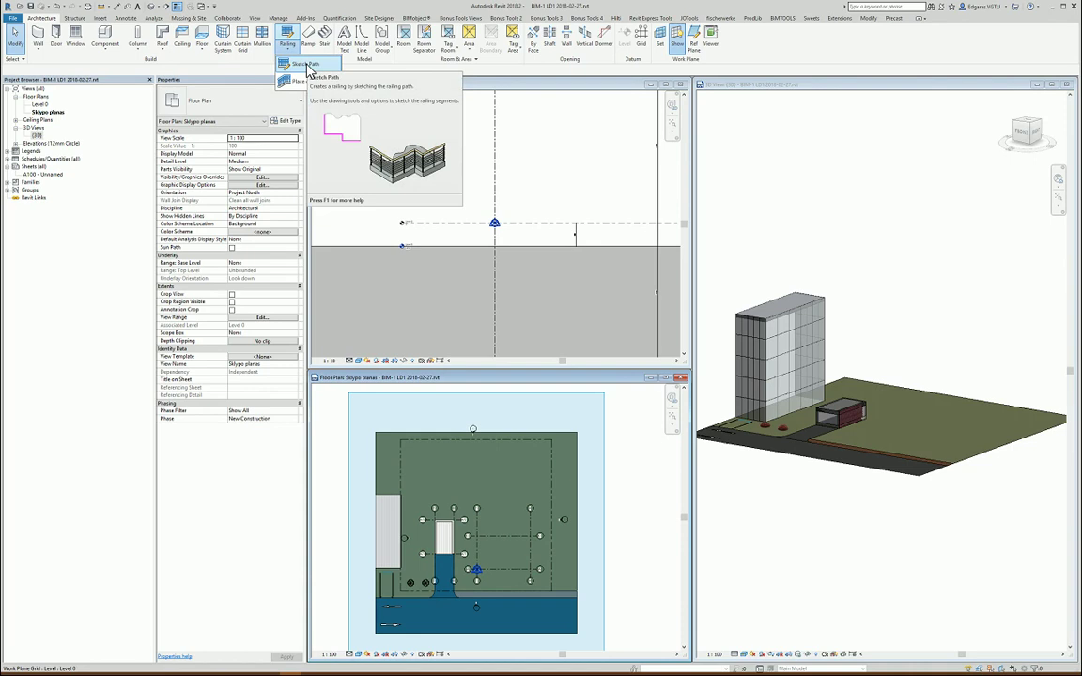
click(307, 66)
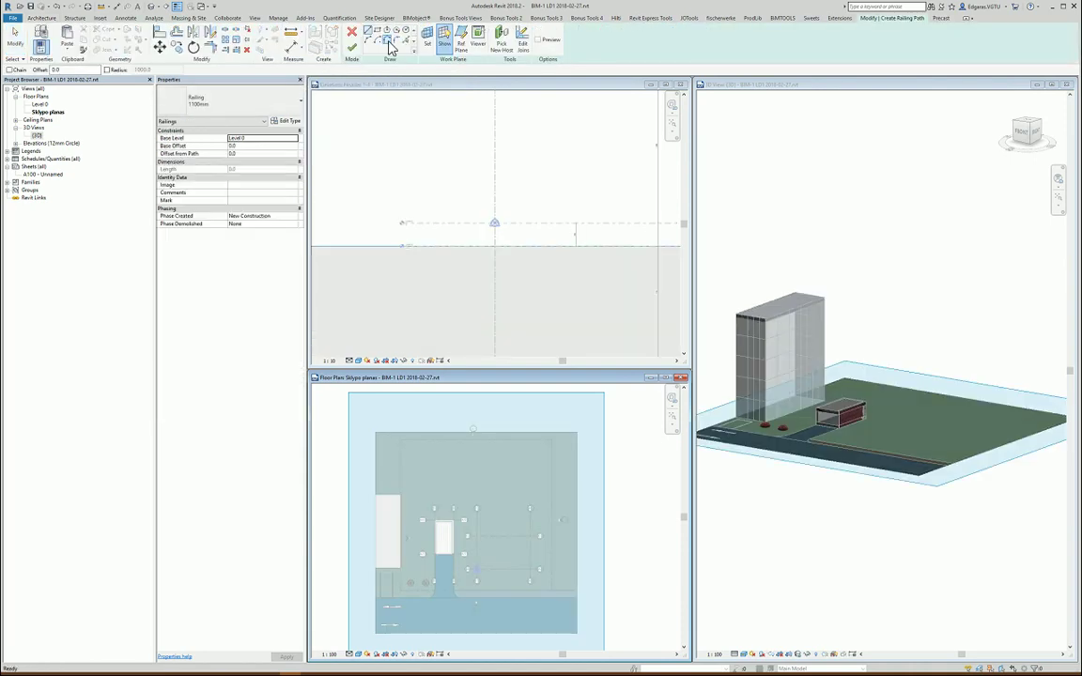
click(376, 33)
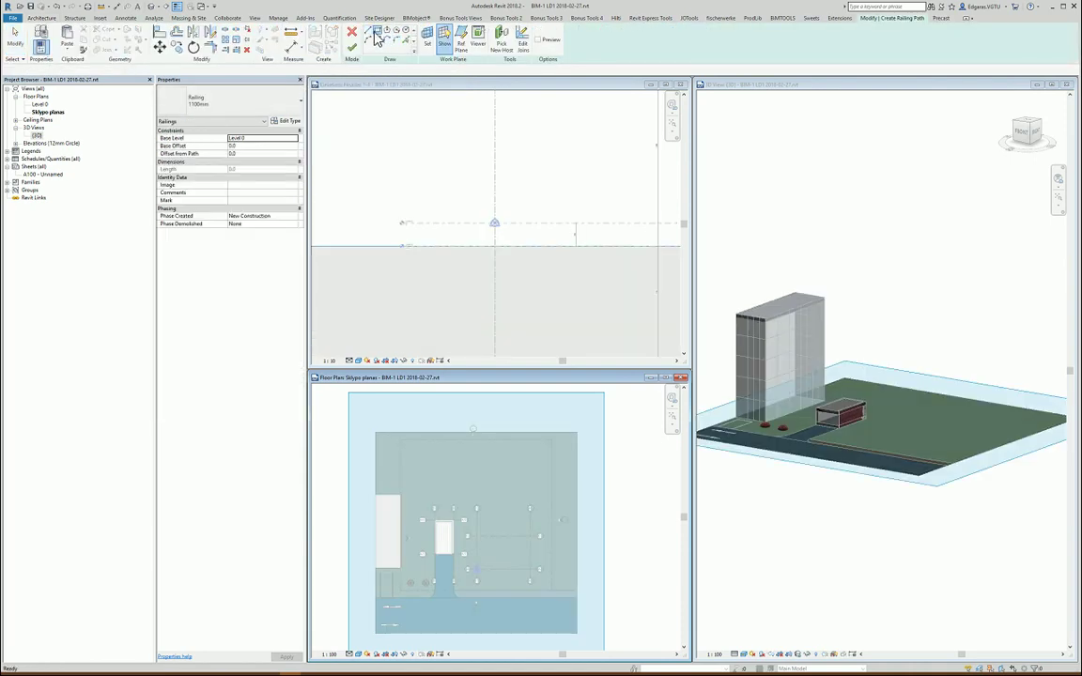
scroll(481, 561, up, 5)
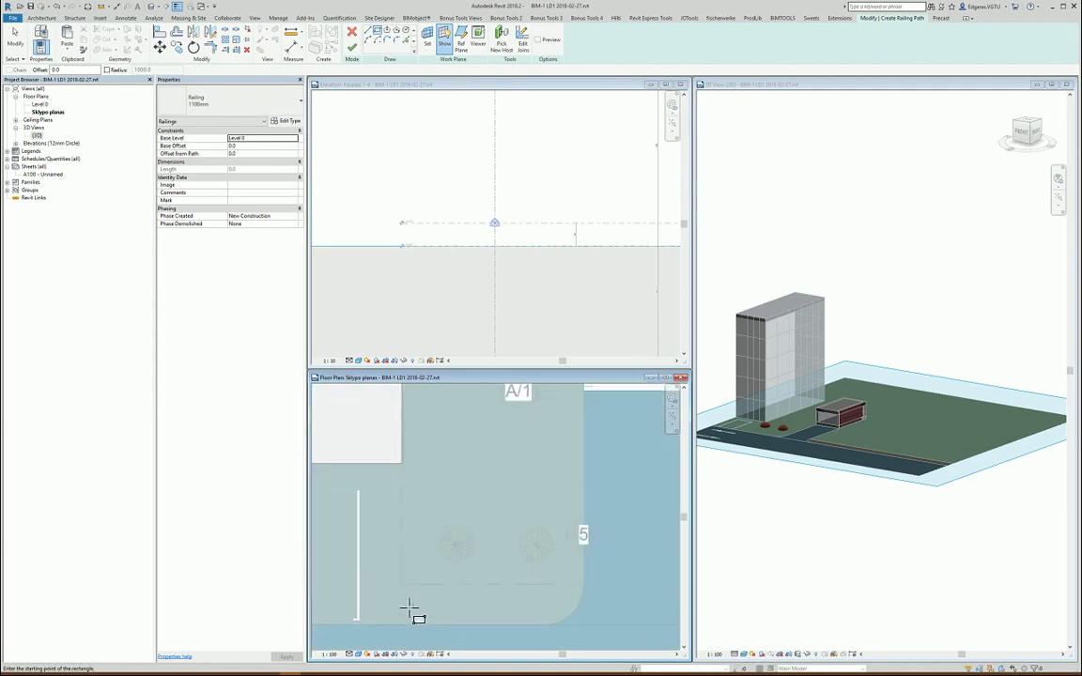
scroll(409, 609, up, 5)
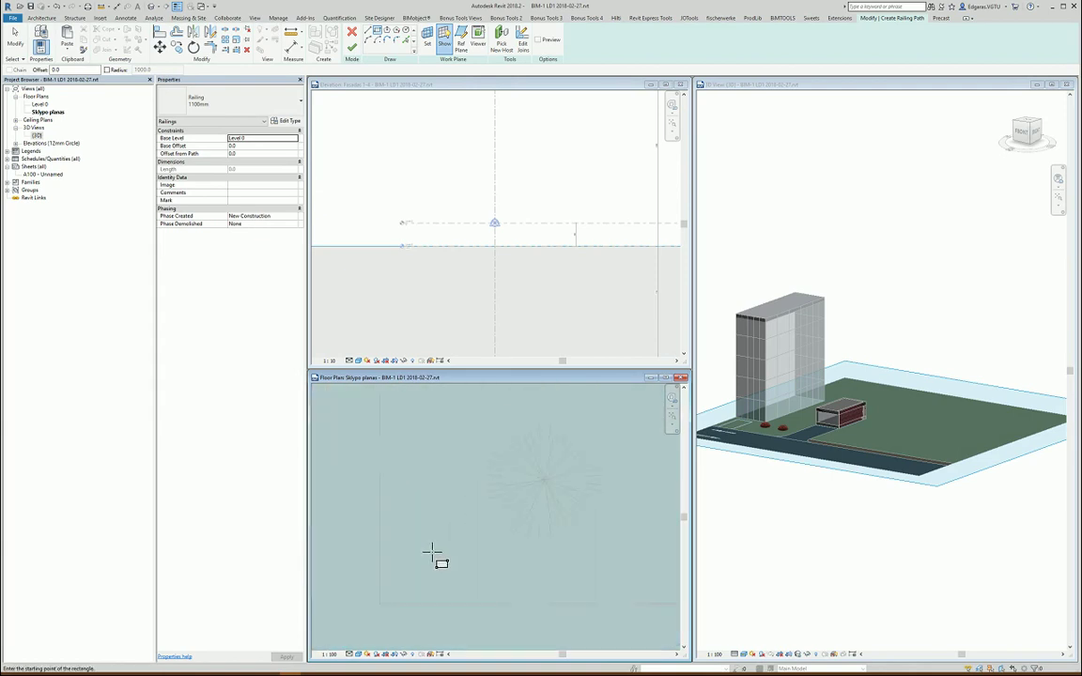
click(380, 613)
scroll(376, 597, down, 5)
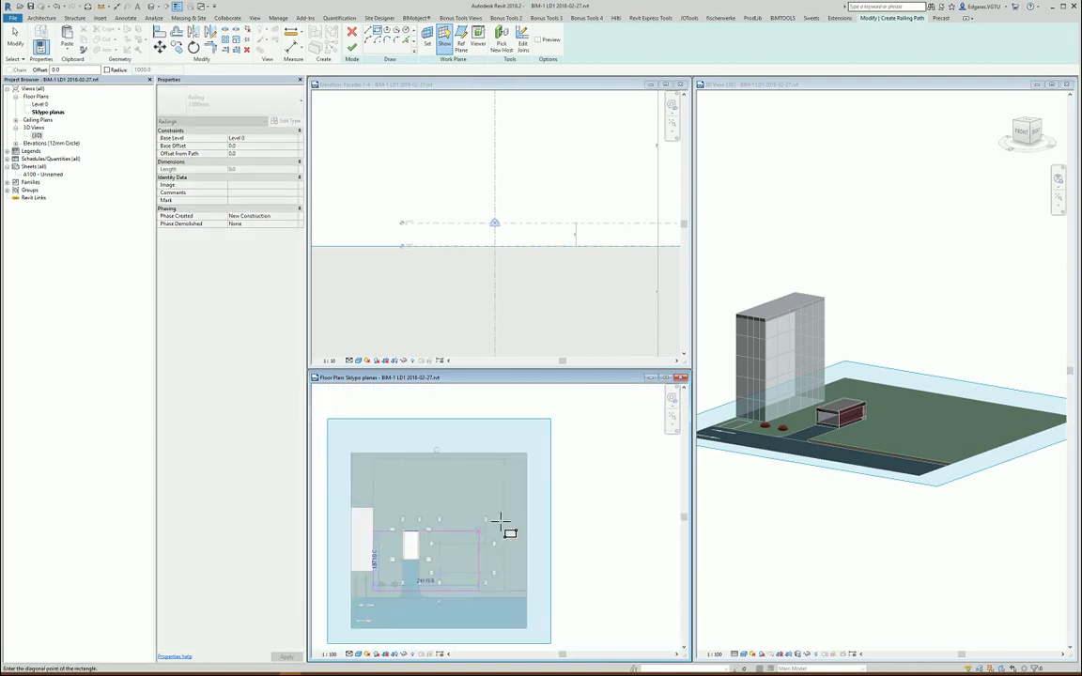
scroll(512, 470, up, 5)
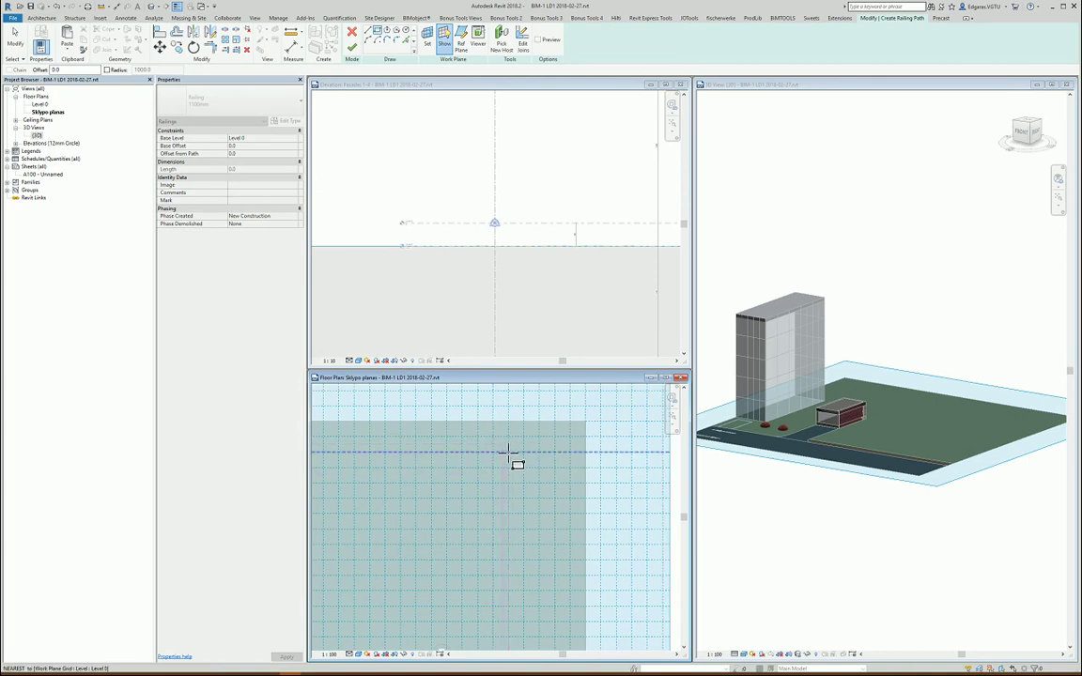
scroll(601, 415, down, 5)
scroll(582, 428, up, 2)
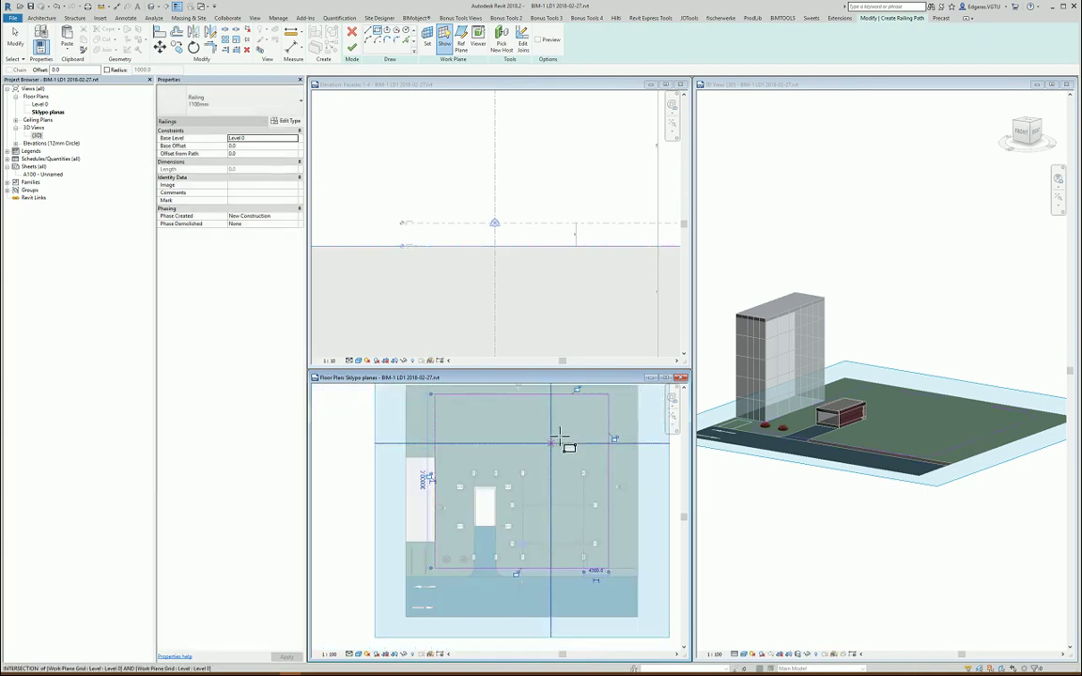
key(Escape)
key(Escape)
click(529, 393)
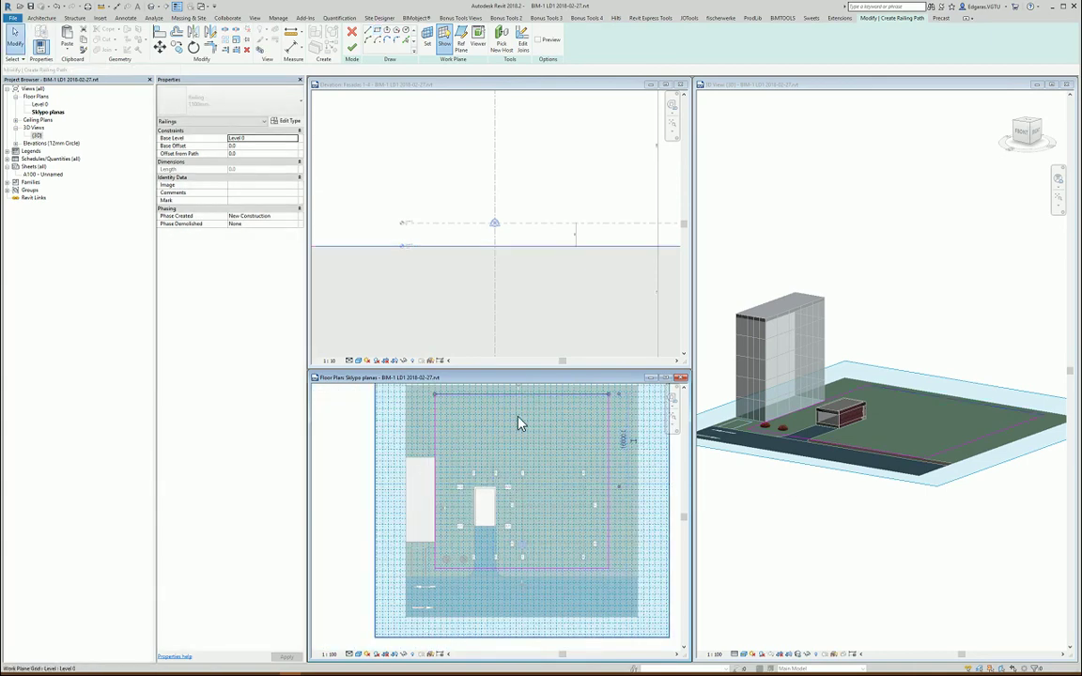
middle_drag(521, 423, 510, 451)
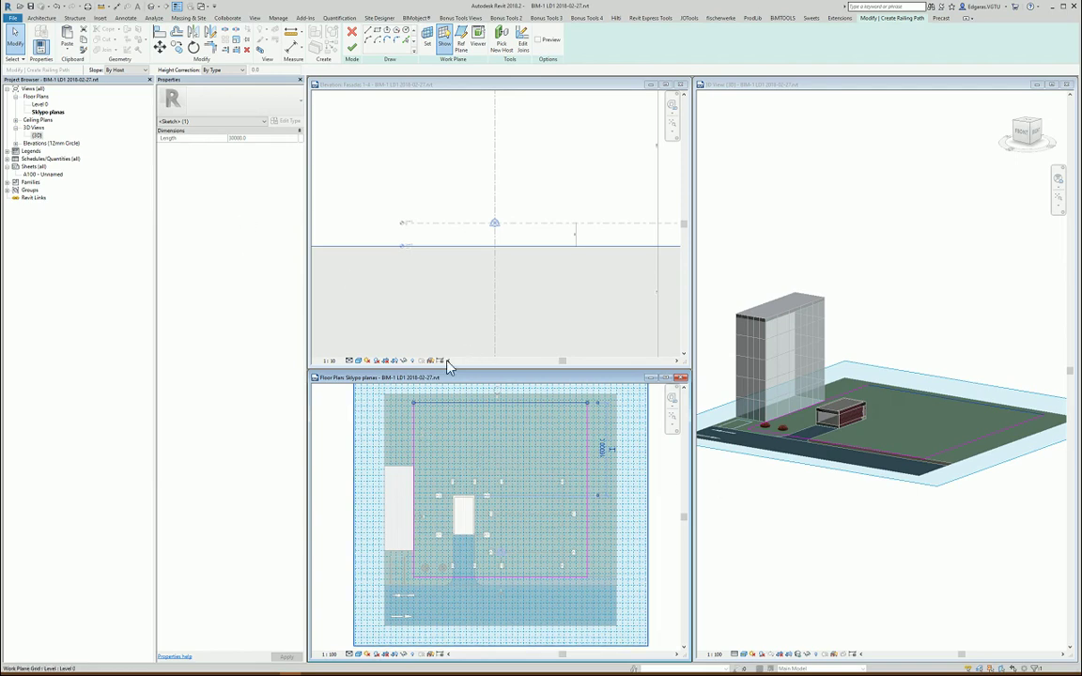
click(334, 449)
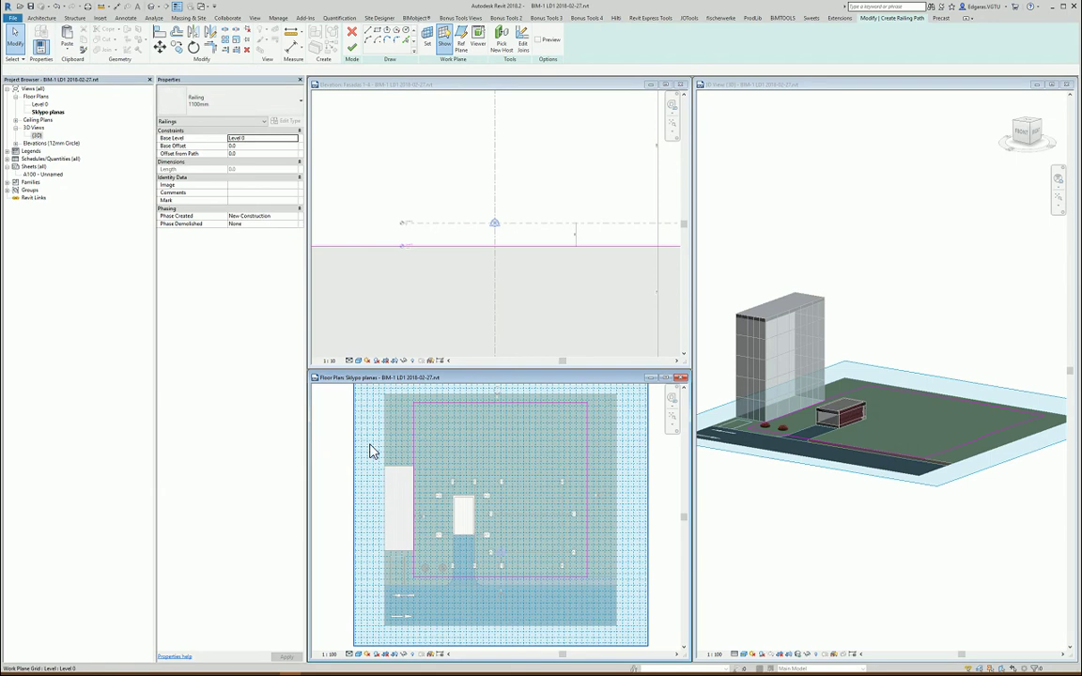
Step: Offset the whole rectangular railing path inward by 500 mm without keeping a copy
click(175, 32)
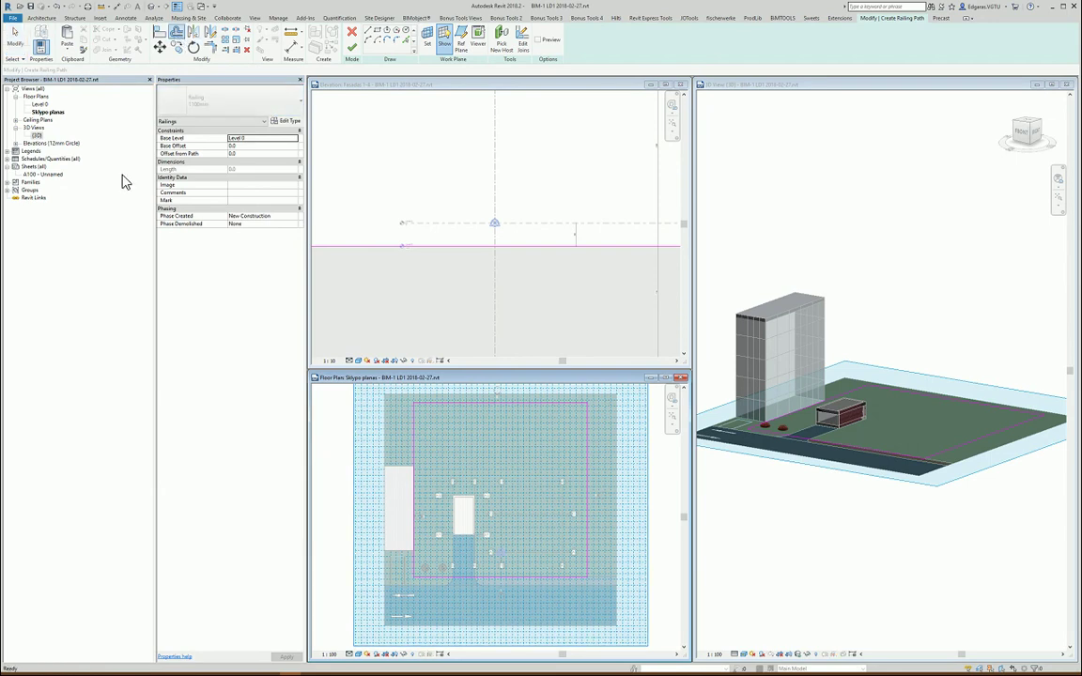
double_click(201, 70)
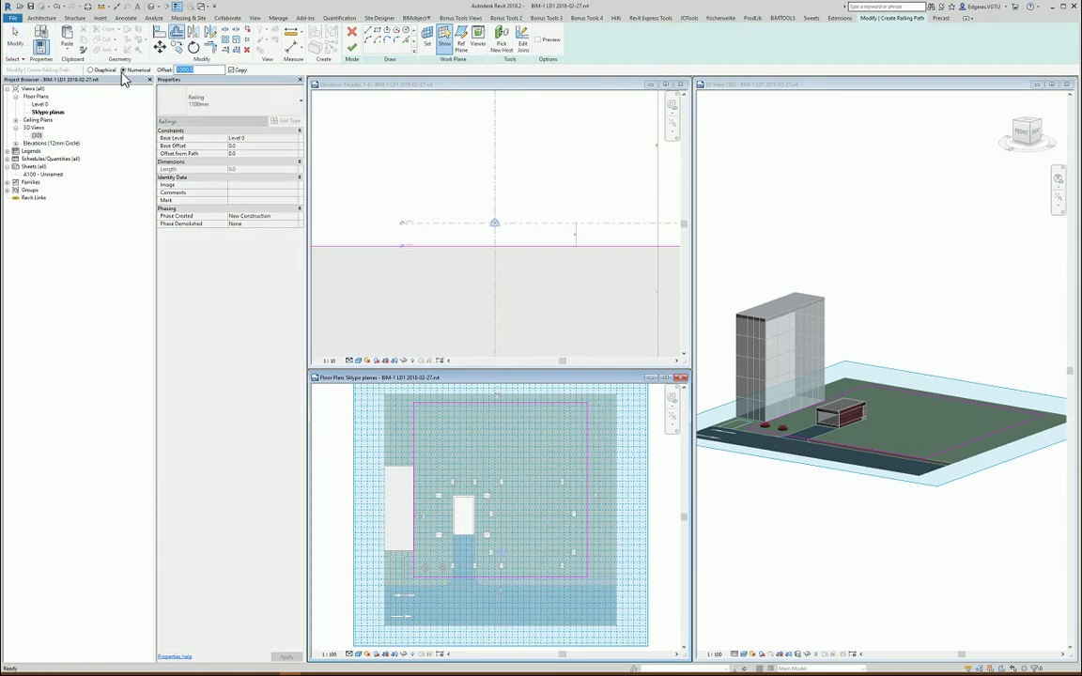
text(500)
click(238, 70)
click(179, 37)
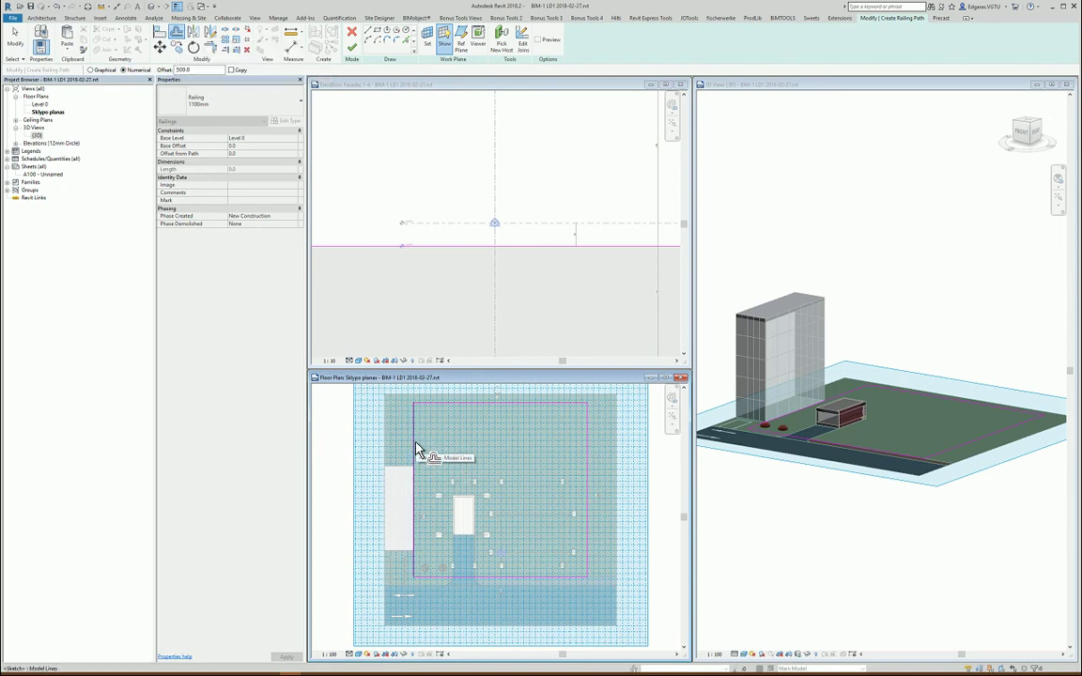
key(Tab)
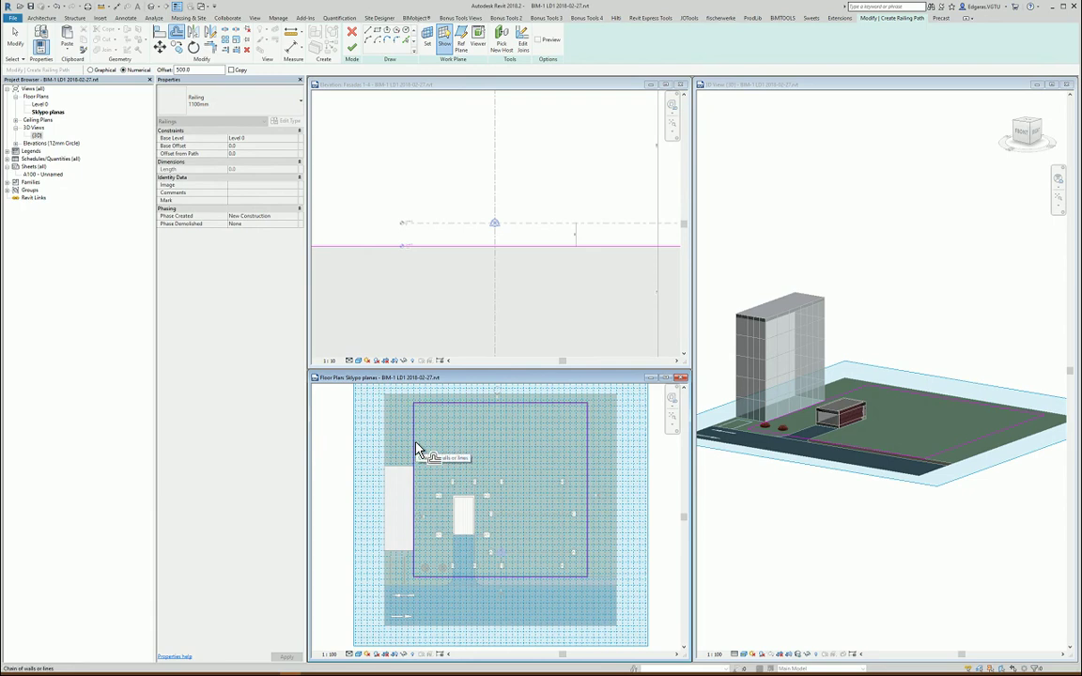
click(420, 451)
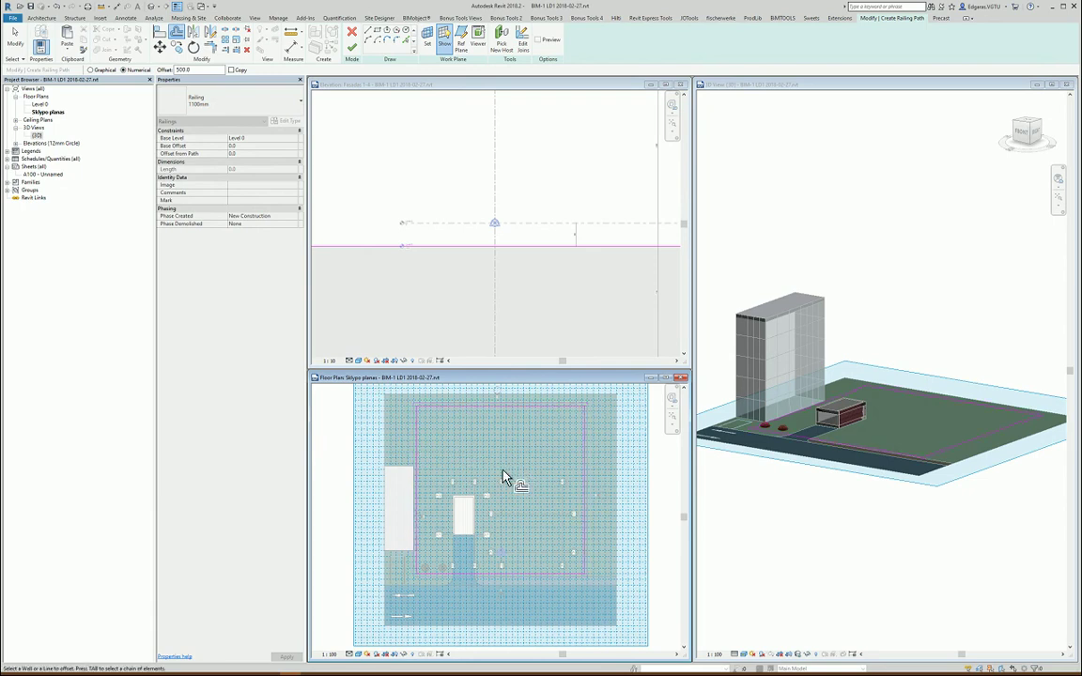
key(Escape)
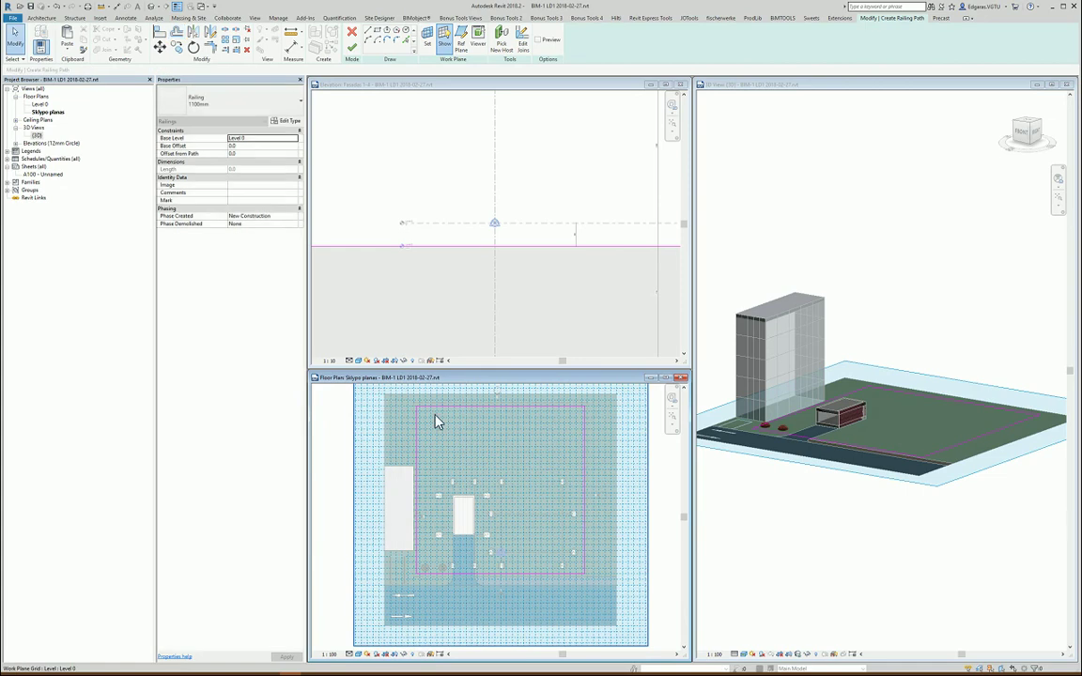
Step: Split the railing path's street-side line where it crosses both edges of the driveway between grids 5 and 6
scroll(454, 580, up, 4)
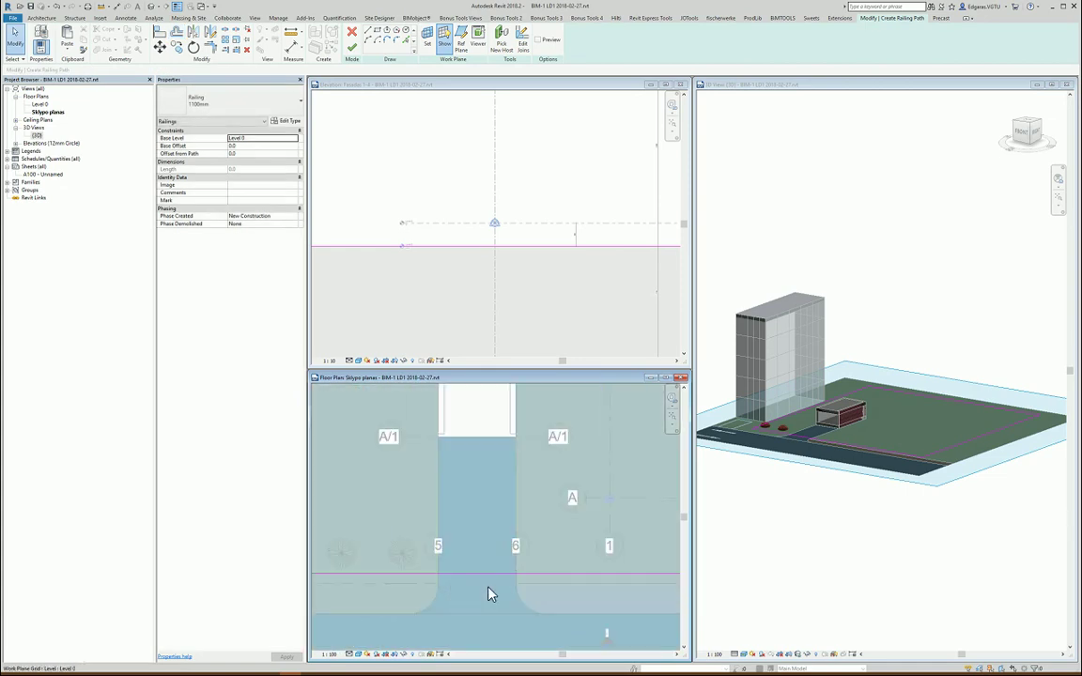
scroll(439, 583, down, 1)
scroll(439, 582, down, 2)
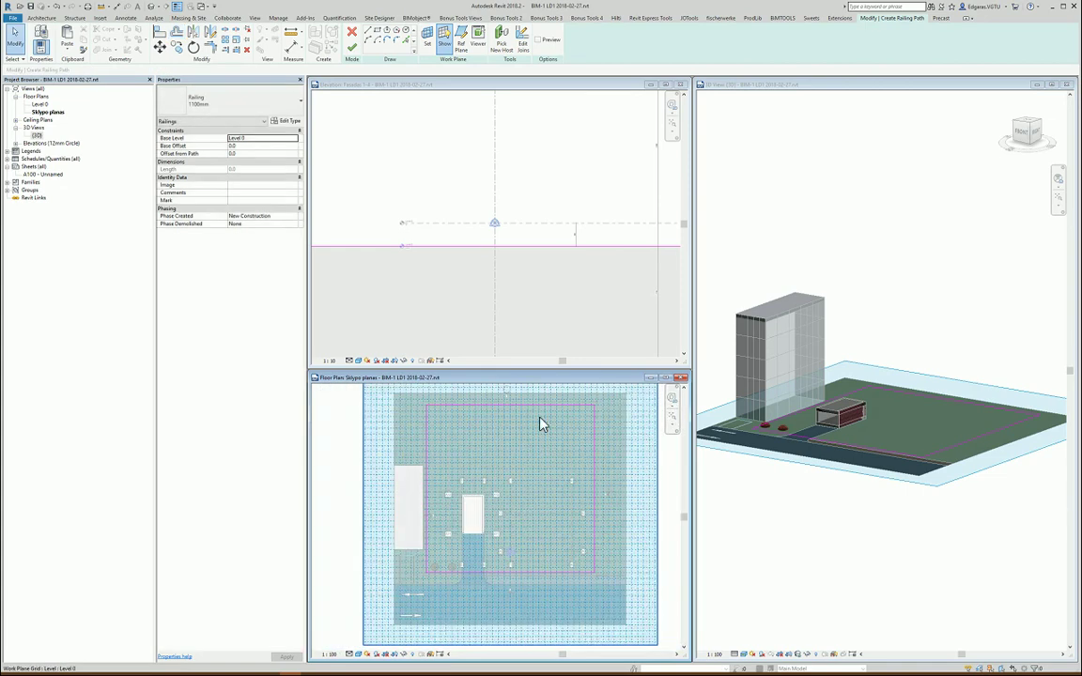
scroll(485, 578, up, 3)
scroll(514, 555, up, 2)
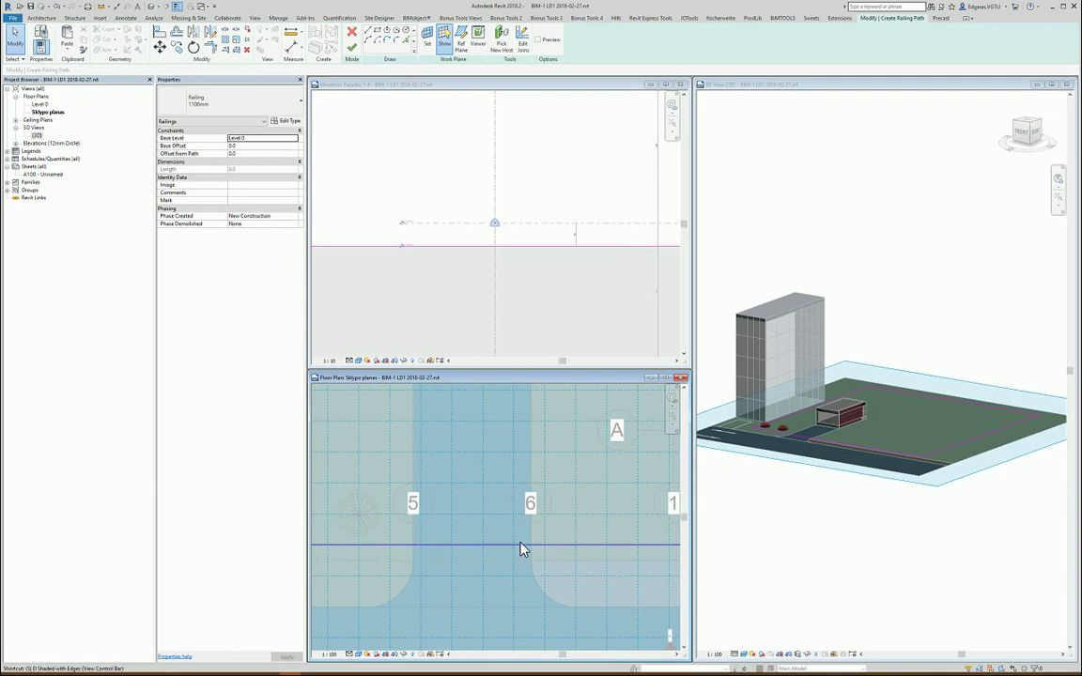
key(s)
key(l)
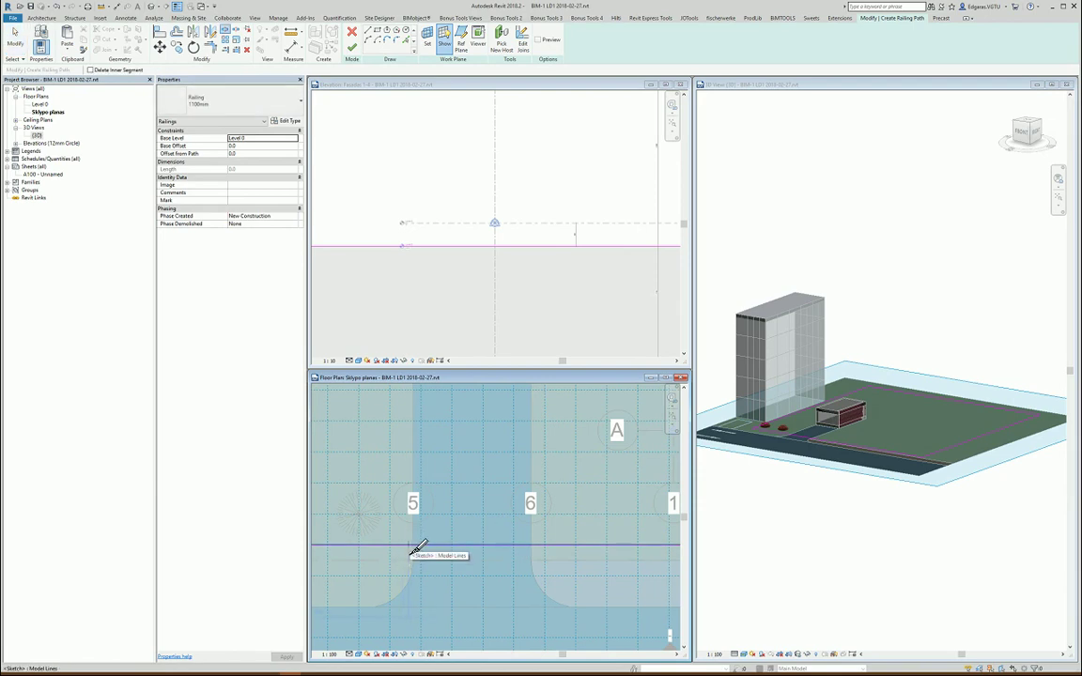
click(535, 545)
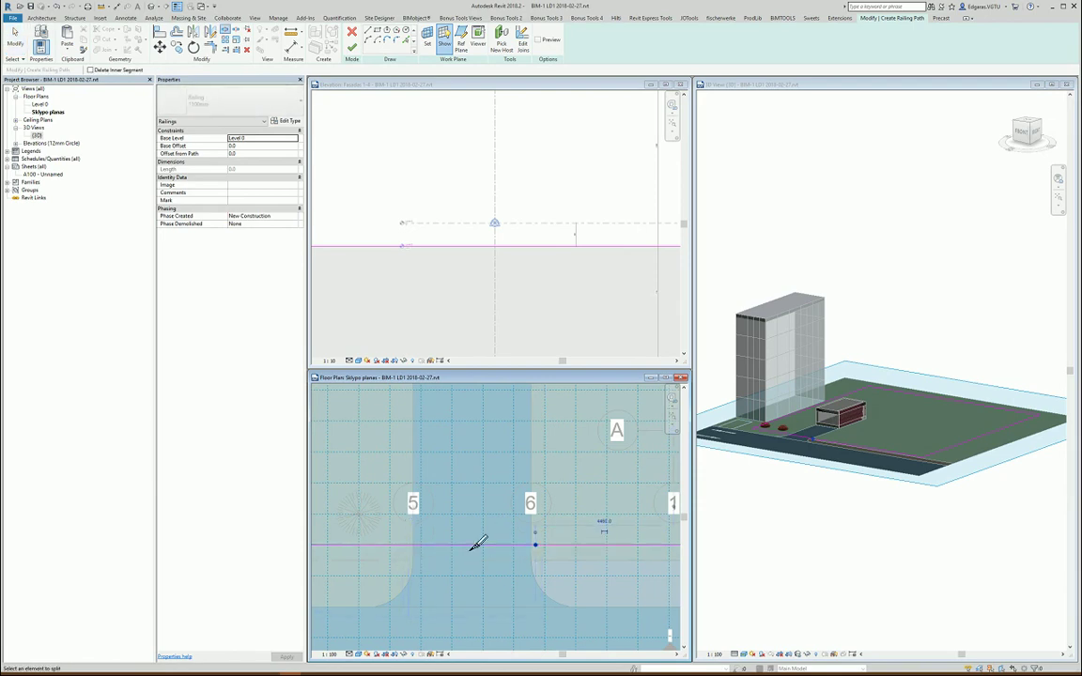
Step: Split the street-side path line at two more points about 2200 mm apart, midway between grids 1 and 4
scroll(339, 554, down, 5)
scroll(461, 551, up, 2)
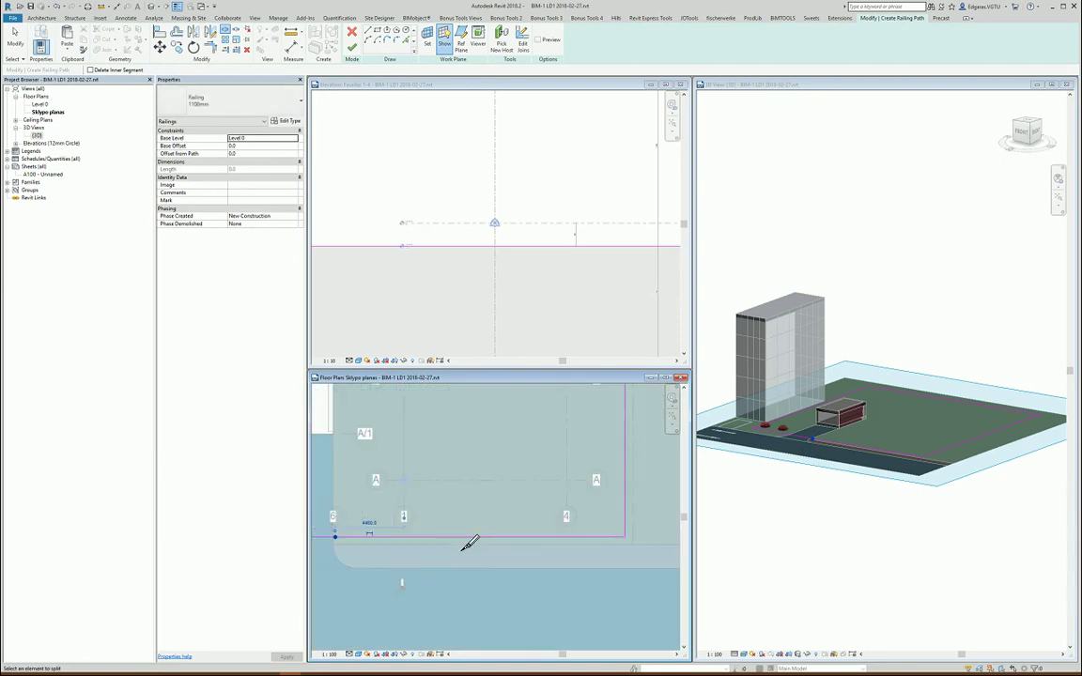
scroll(470, 543, up, 2)
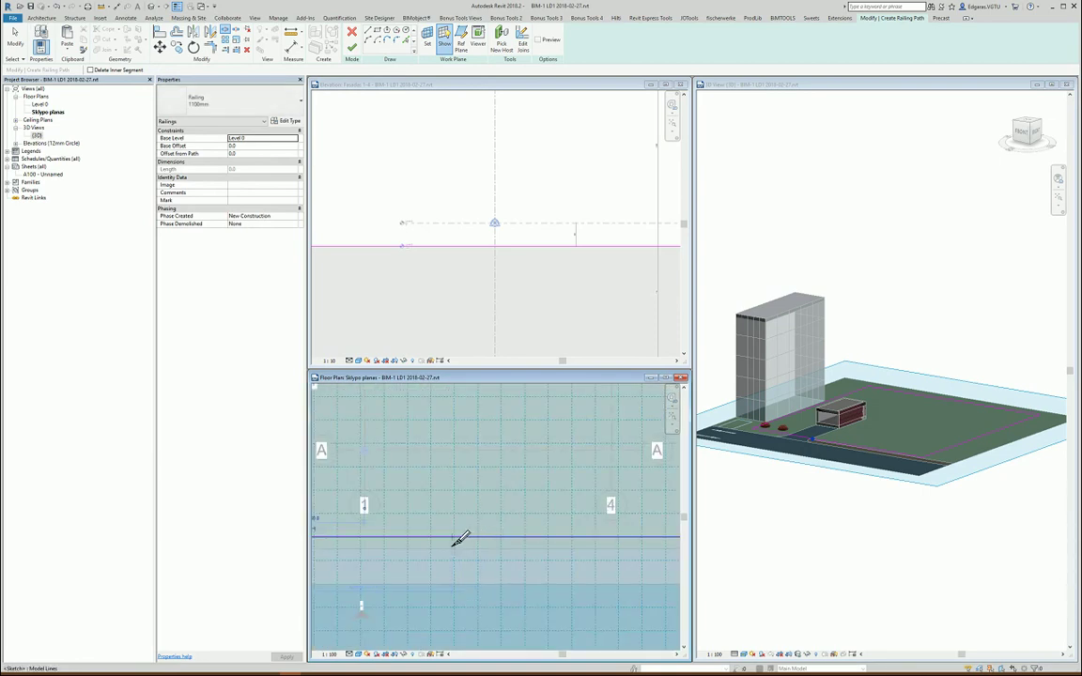
click(452, 537)
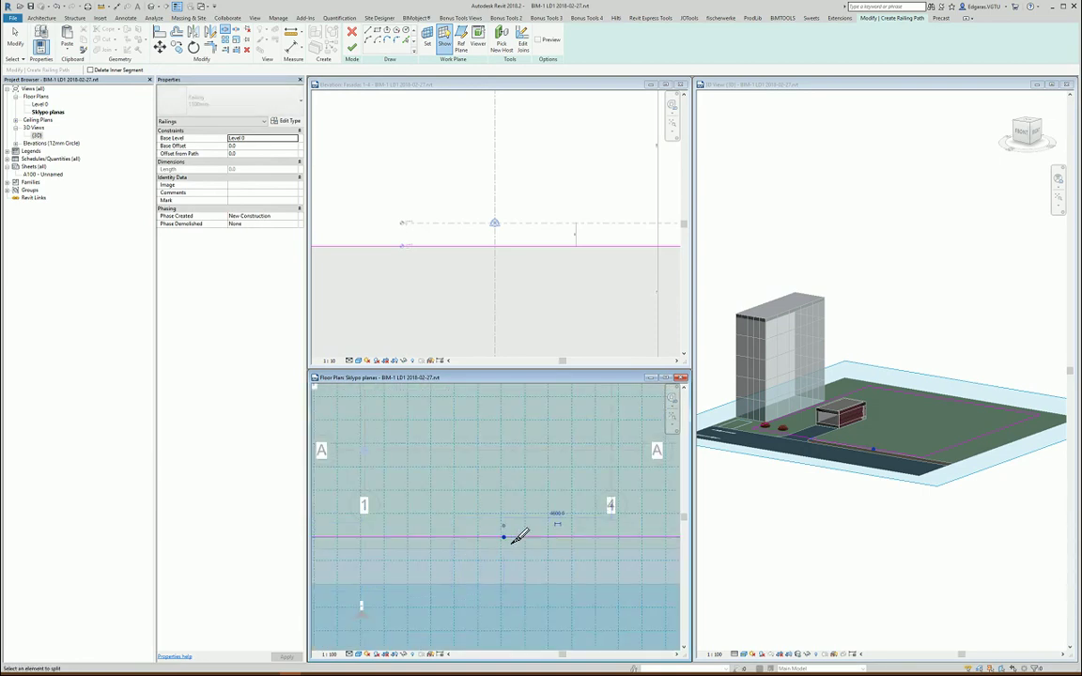
scroll(515, 535, down, 3)
key(Escape)
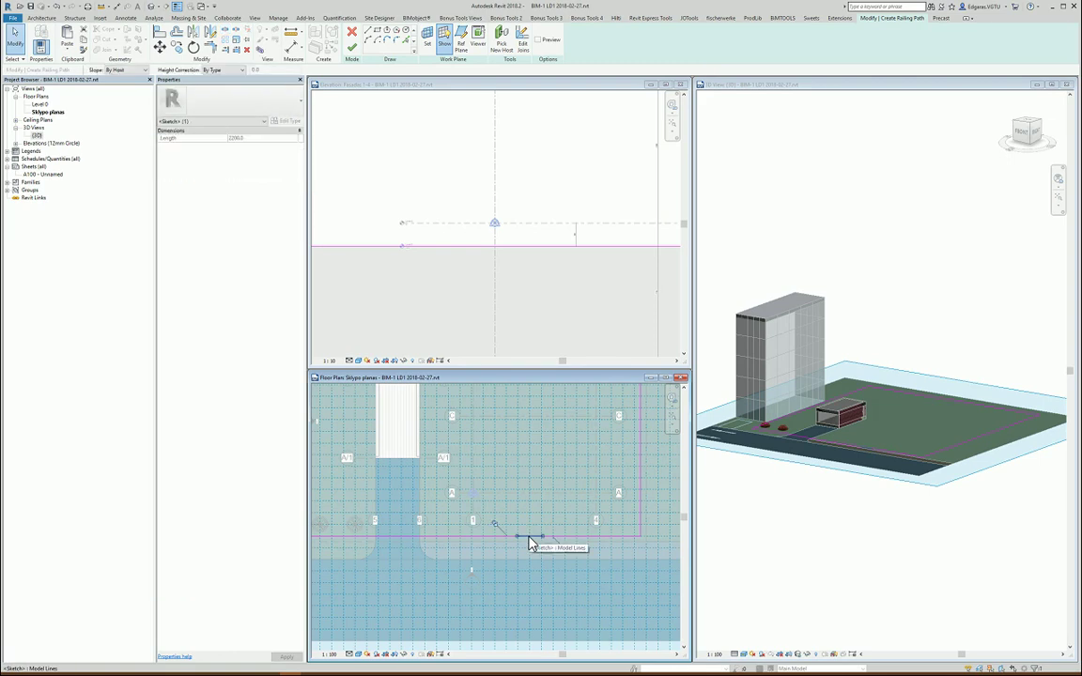
Step: Delete the path segments crossing the driveway and the 2200 mm opening between grids 1 and 4
click(388, 538)
key(Delete)
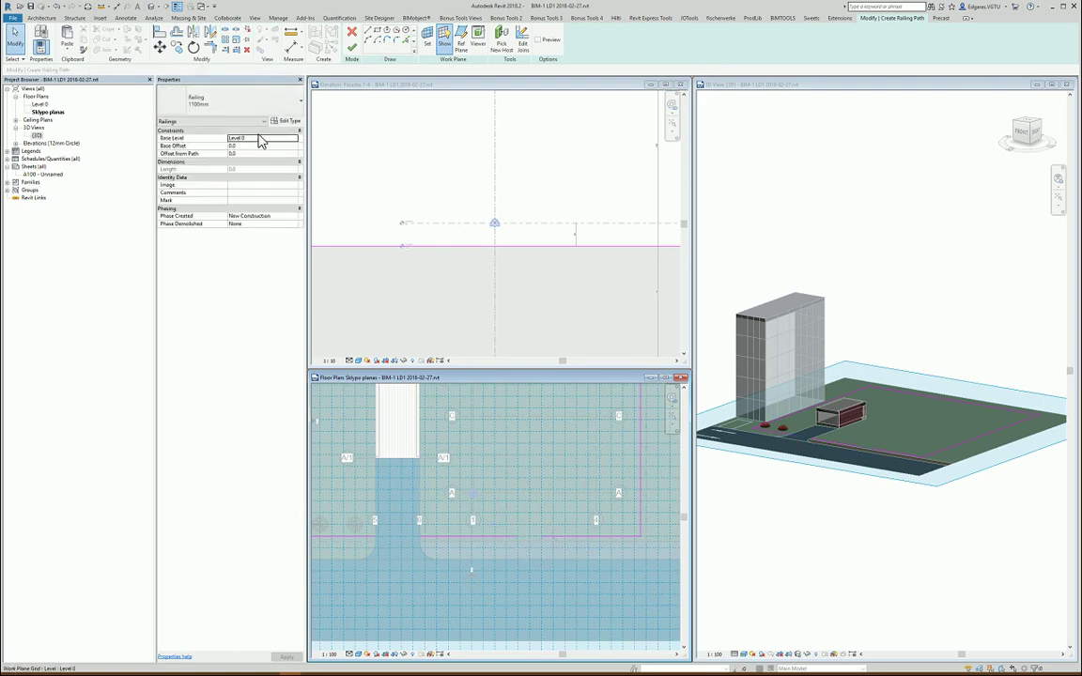
Step: Look through the available railing types for the fence
click(199, 105)
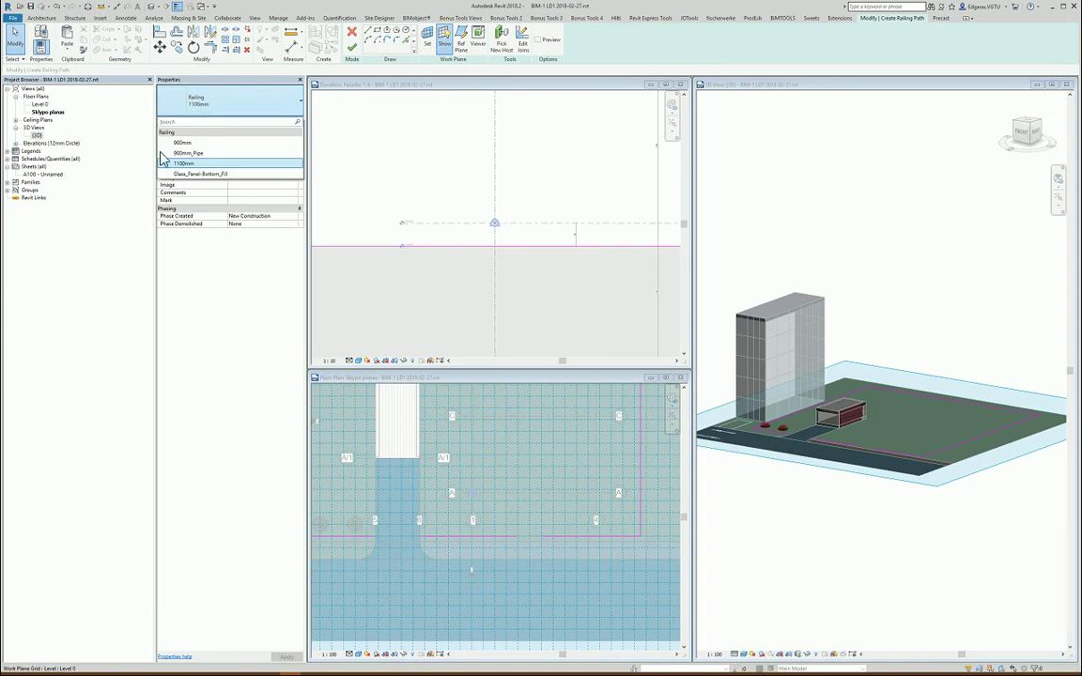
double_click(206, 98)
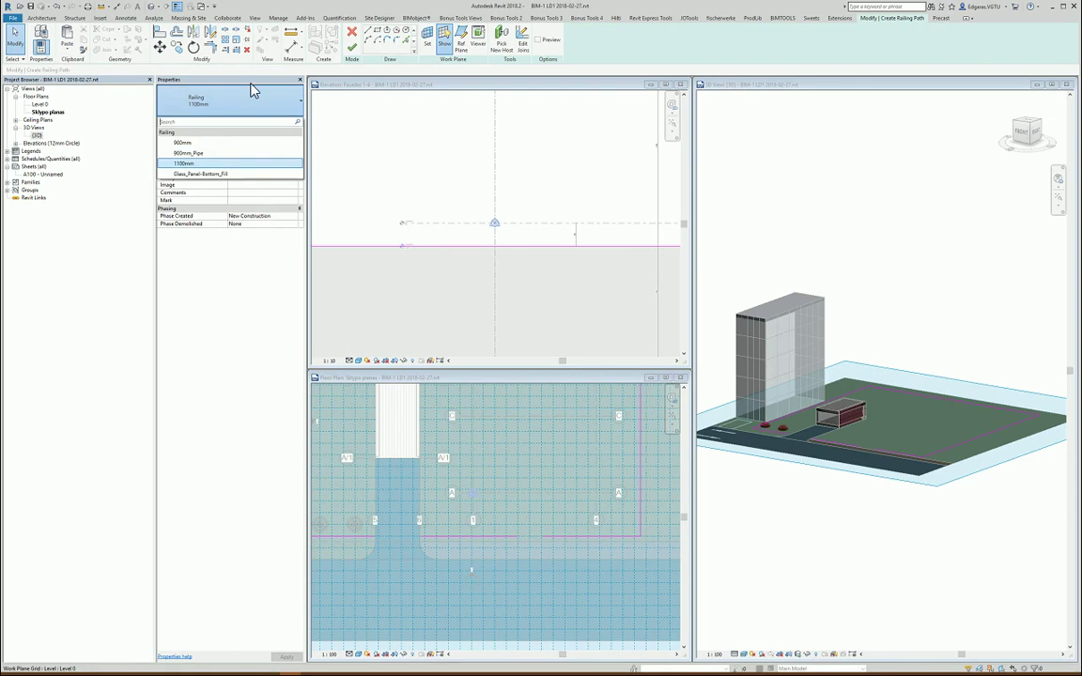
click(222, 287)
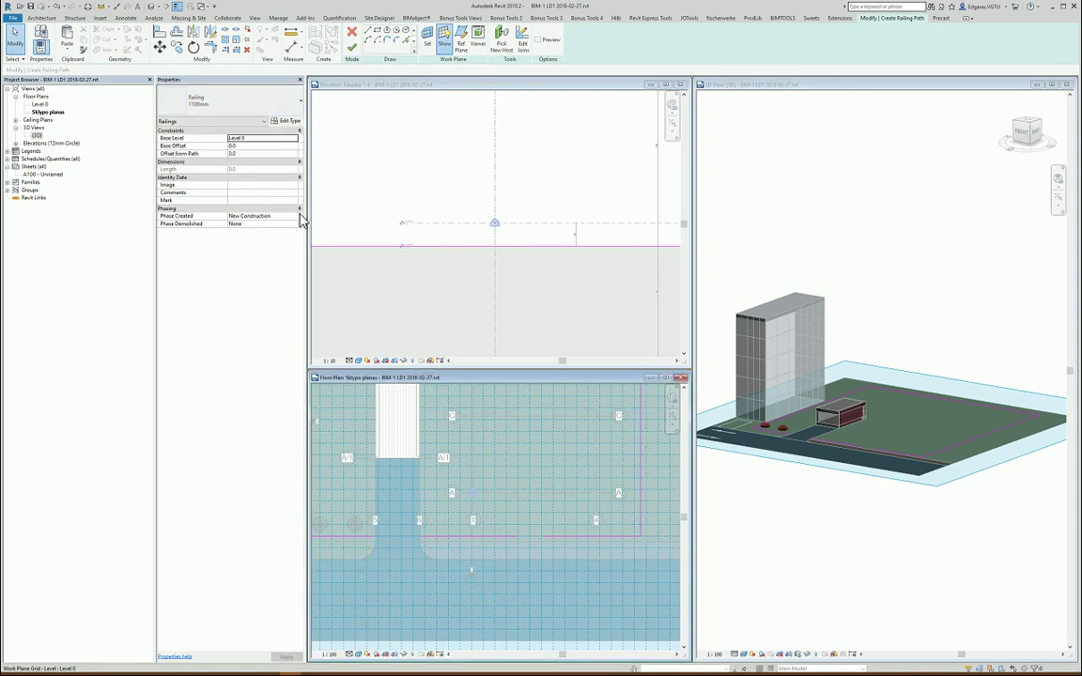
Step: Try to finish the railing with its path split into two disconnected pieces, then return to the sketch
scroll(520, 548, down, 5)
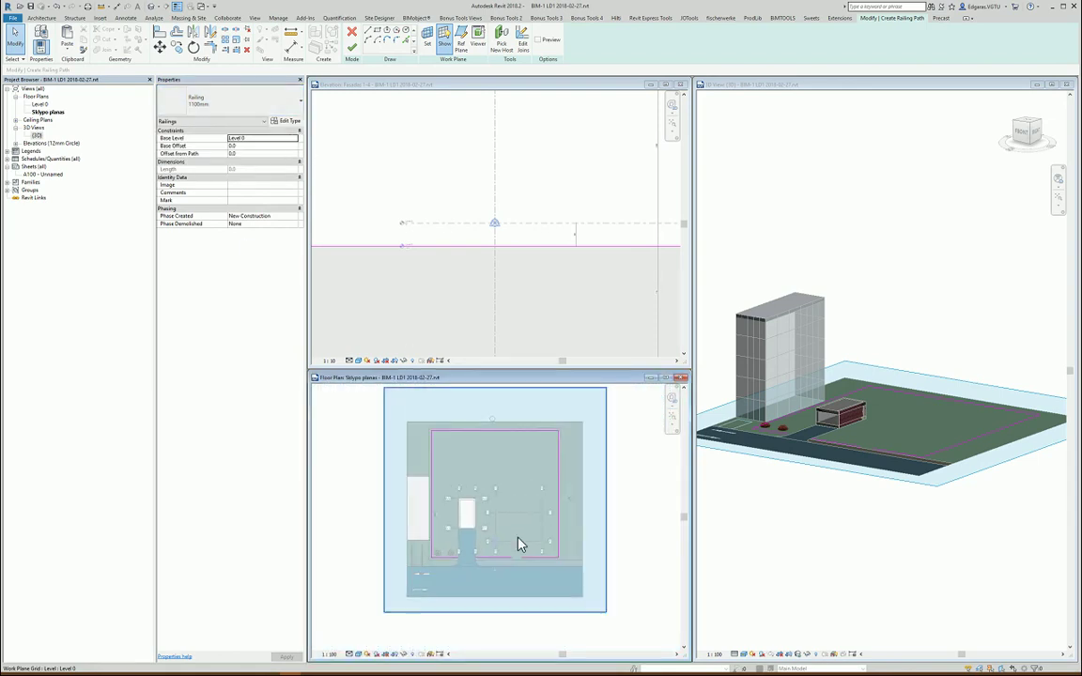
scroll(519, 545, up, 2)
scroll(554, 498, down, 2)
scroll(563, 512, up, 1)
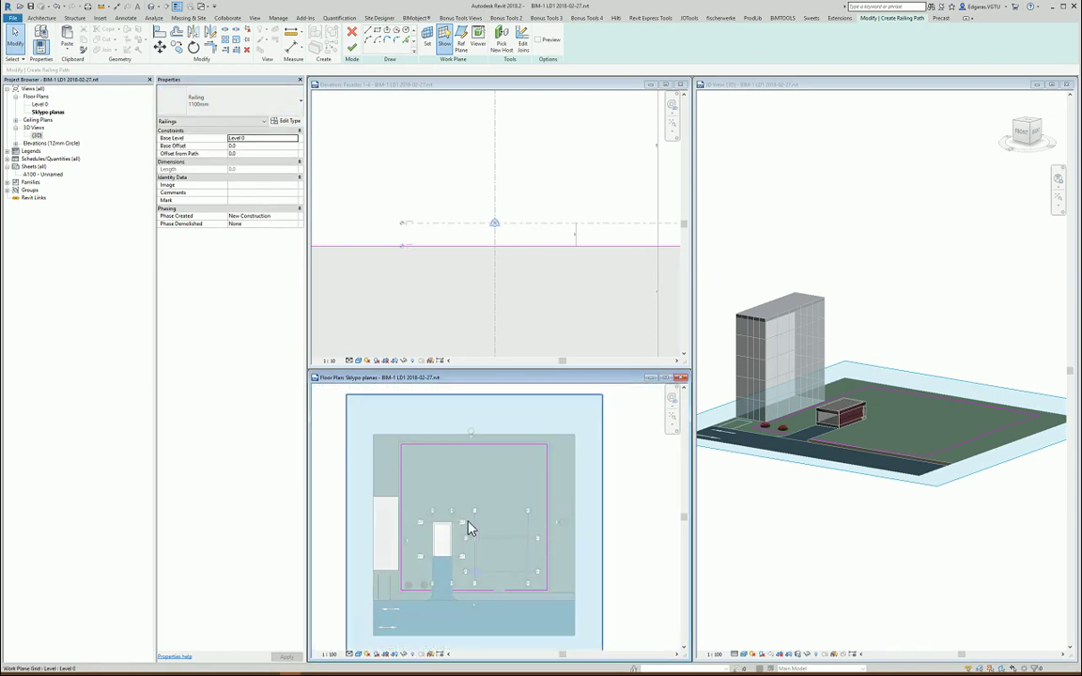
click(352, 52)
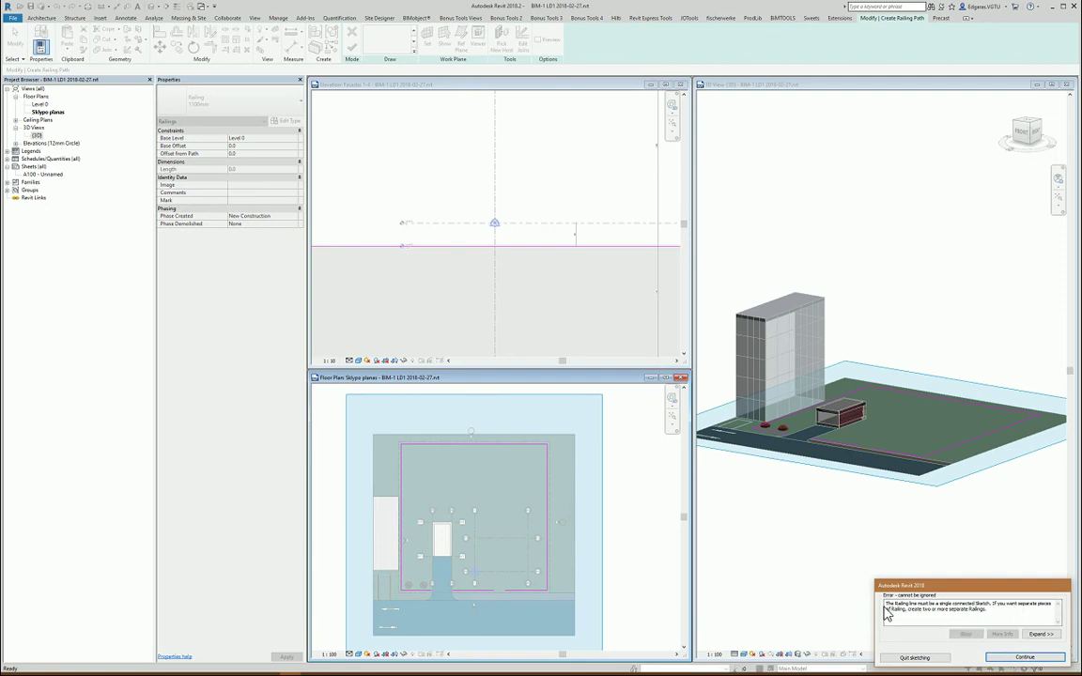
click(1058, 663)
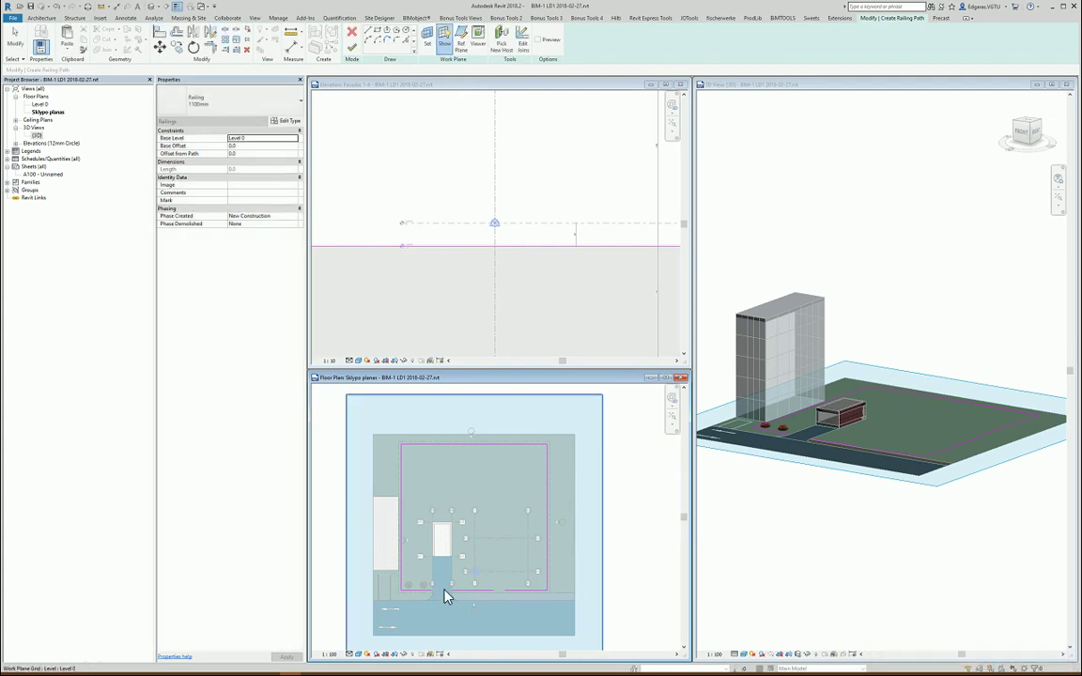
Step: Delete the isolated path segment between the driveway and the second opening, and finish the railing
click(475, 592)
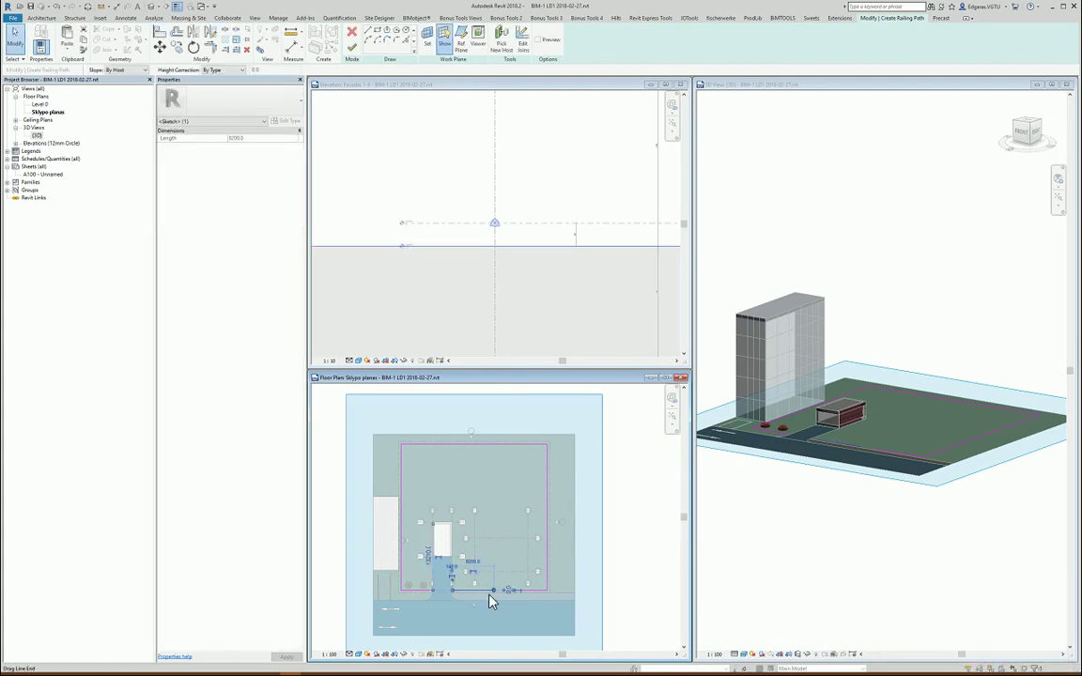
key(Delete)
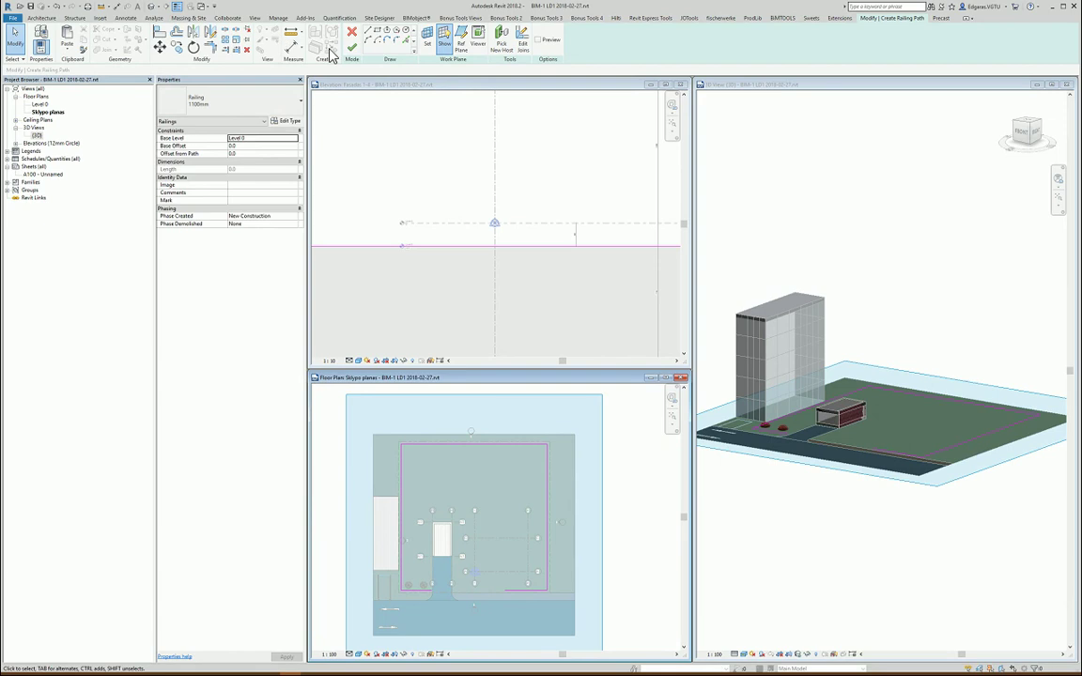
click(352, 49)
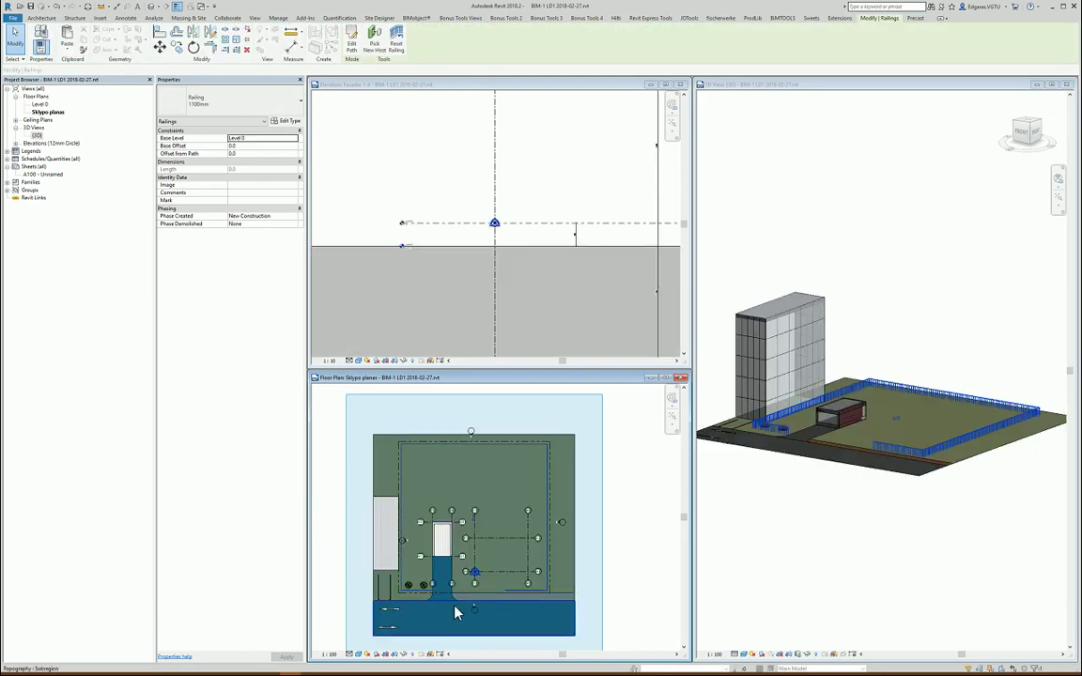
scroll(455, 614, up, 2)
scroll(515, 561, down, 1)
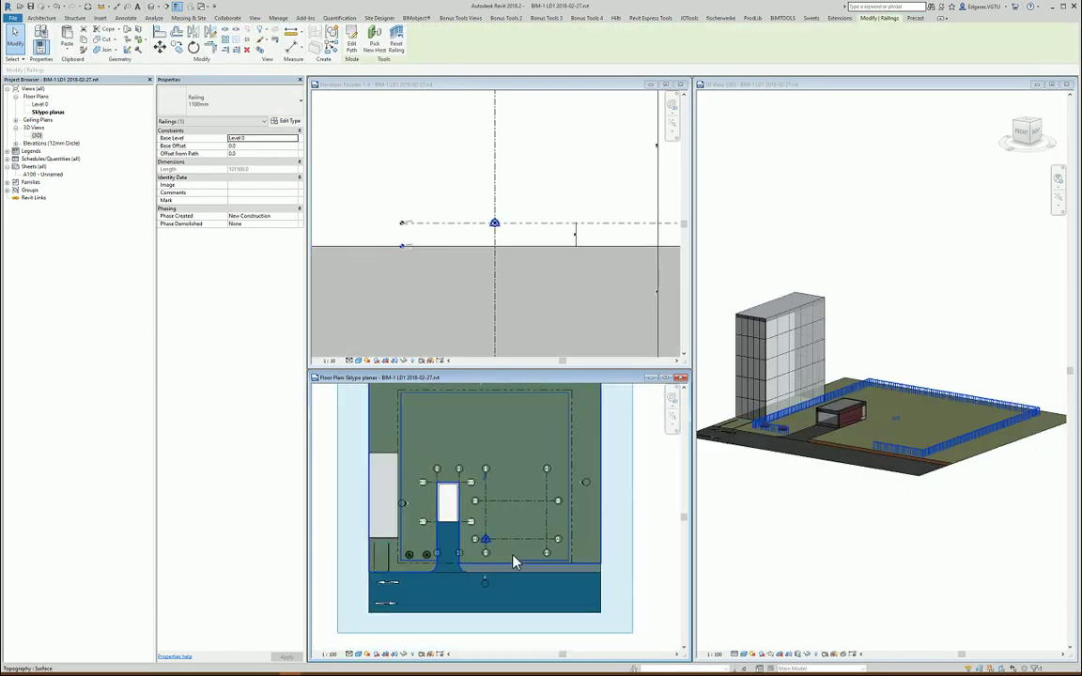
scroll(515, 561, down, 2)
key(Escape)
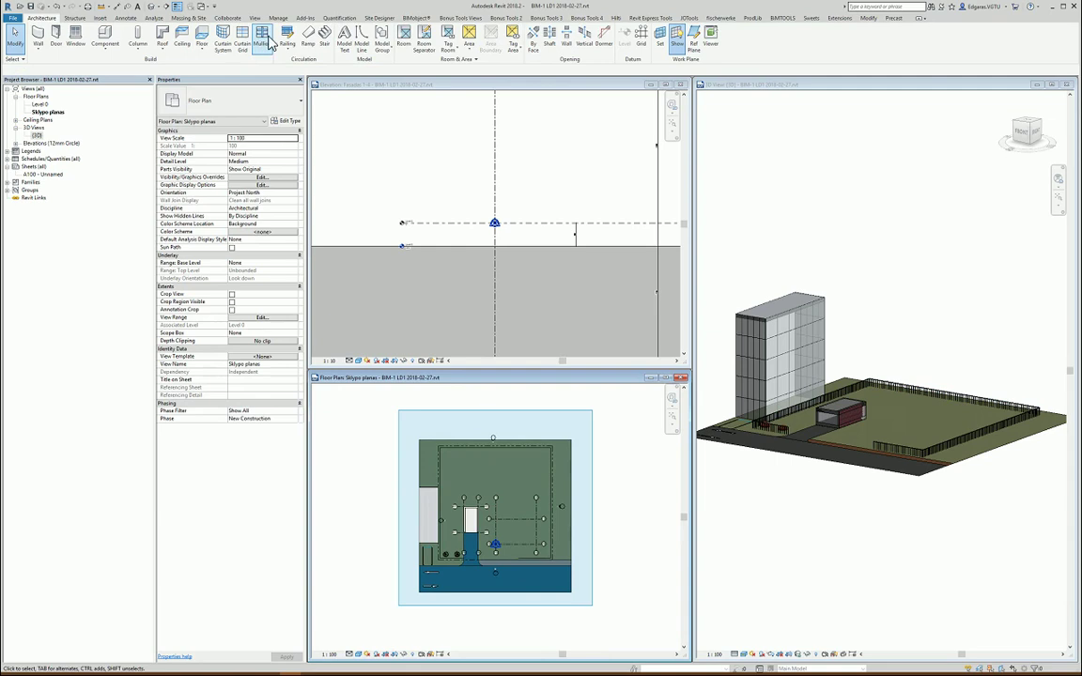
Step: Start a second railing and sketch a path line about 13.2 m long from the fence end beside grid 5 across the driveway towards the second opening
click(287, 40)
scroll(499, 587, up, 6)
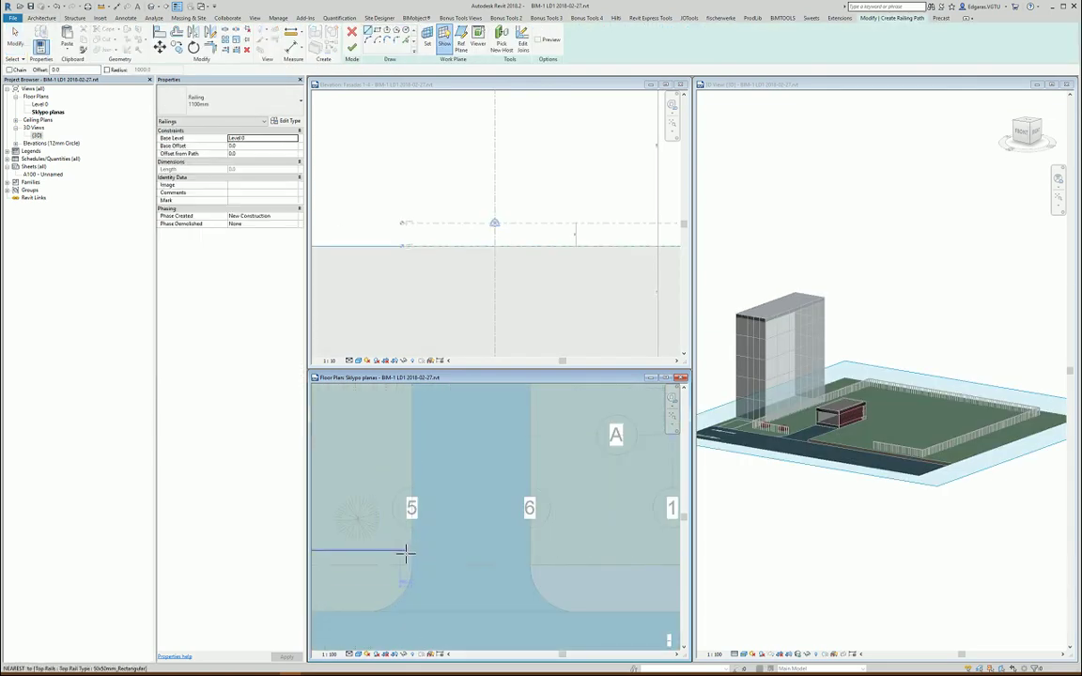
scroll(406, 562, up, 3)
scroll(405, 560, up, 3)
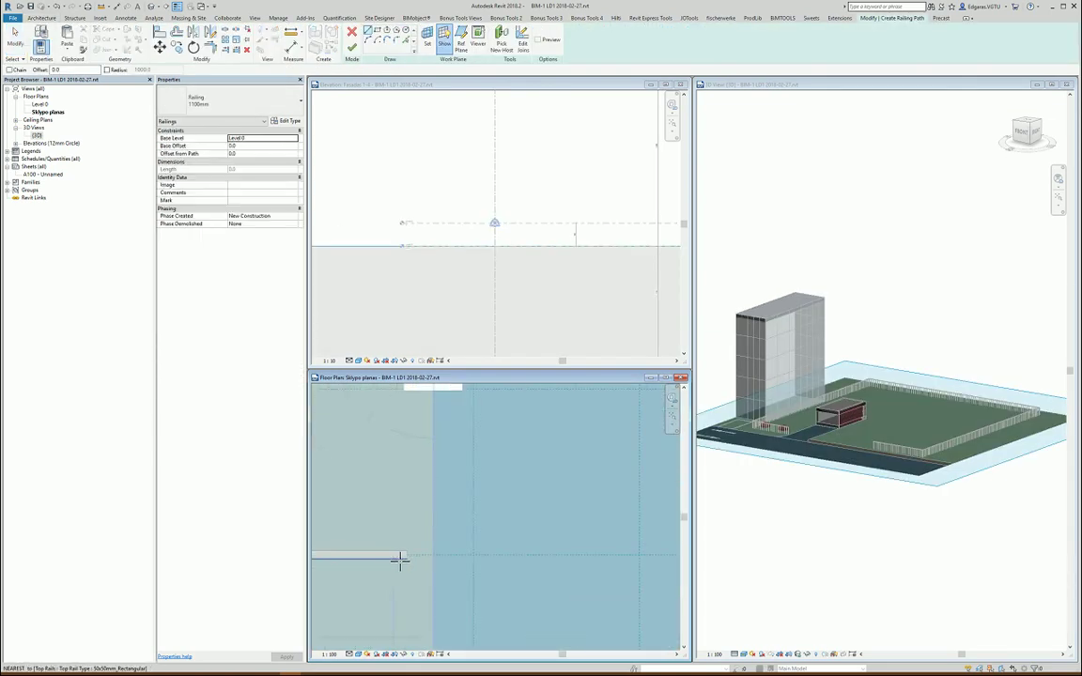
click(406, 556)
scroll(372, 554, down, 7)
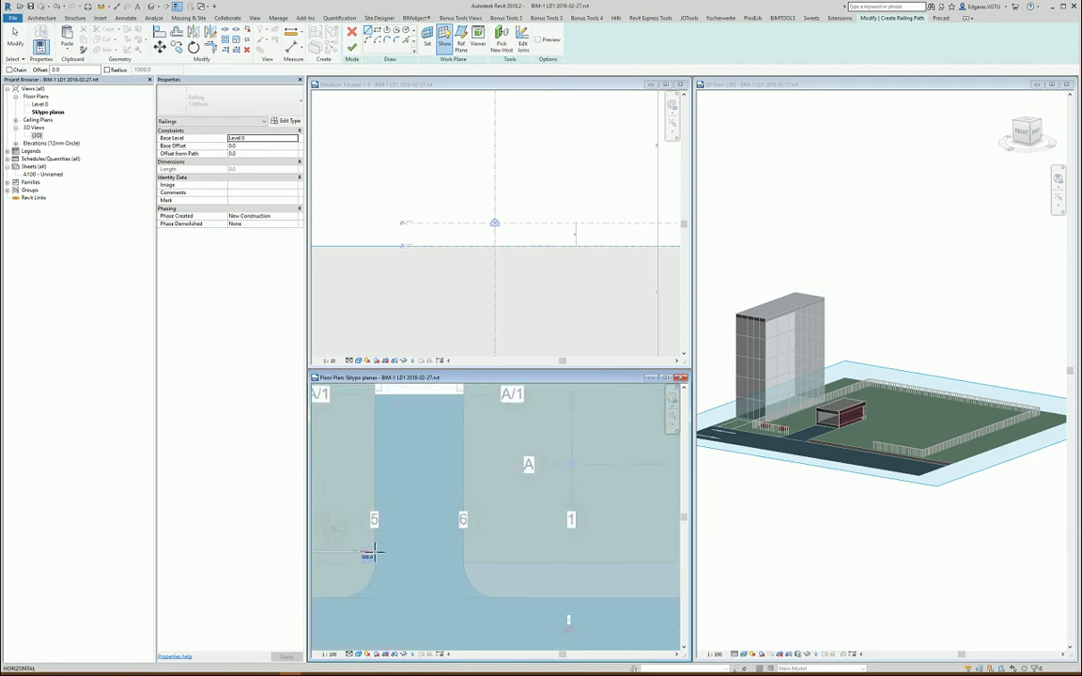
scroll(554, 551, up, 4)
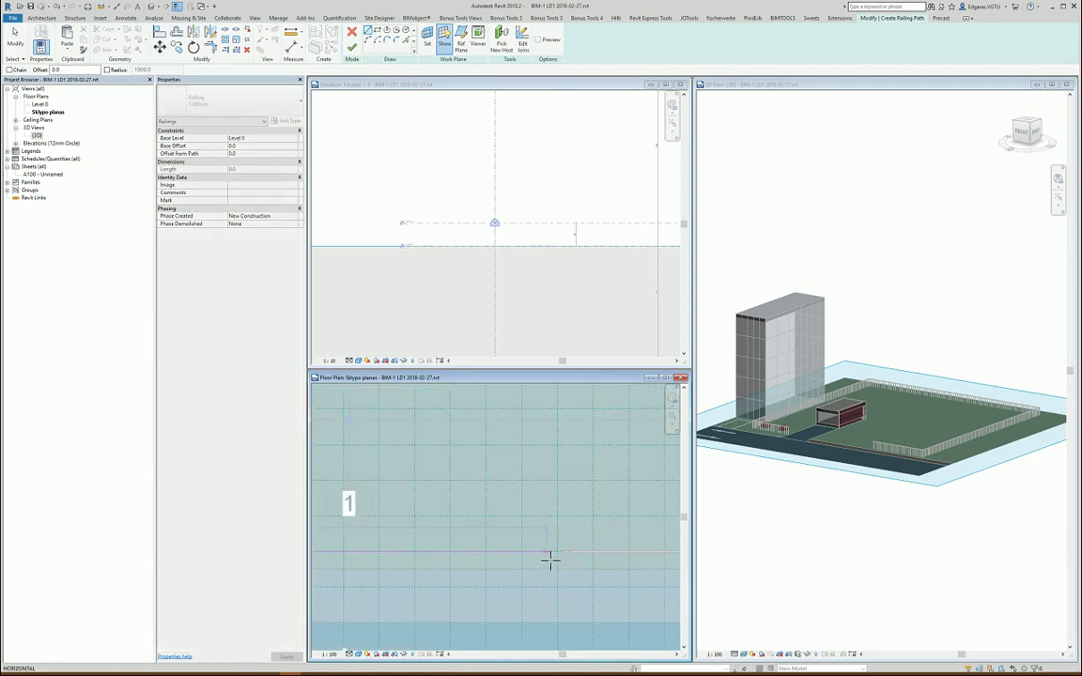
click(518, 556)
scroll(521, 556, down, 4)
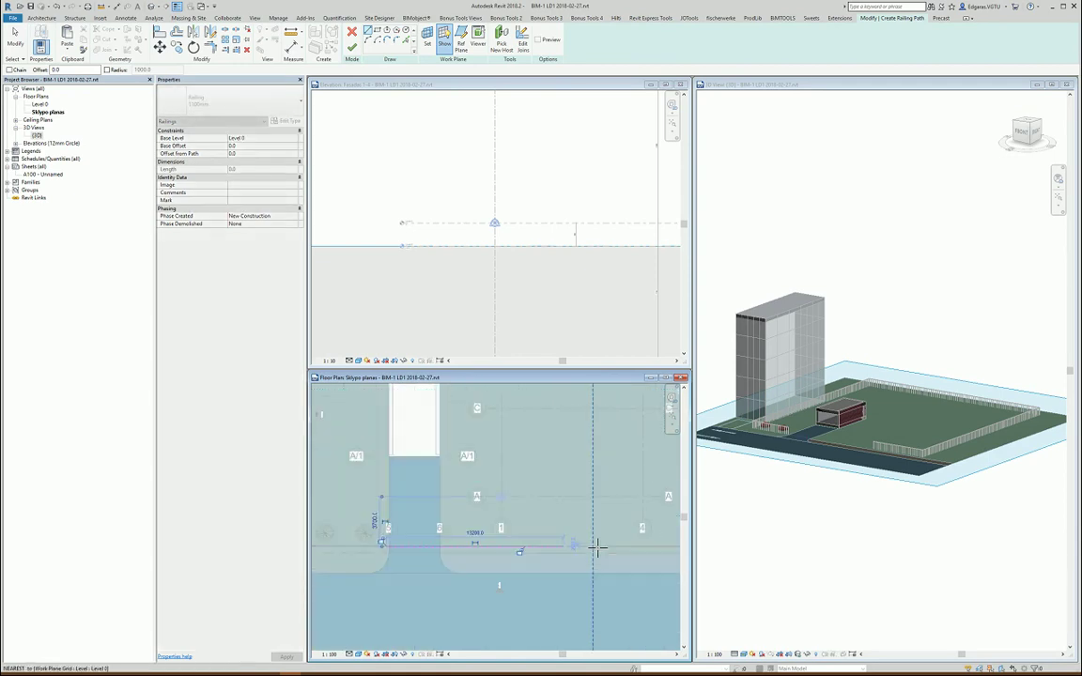
key(Escape)
key(Escape)
Step: Shorten the new path line so it starts at the driveway edge just beyond grid 6, and finish the railing
scroll(399, 555, up, 3)
click(398, 548)
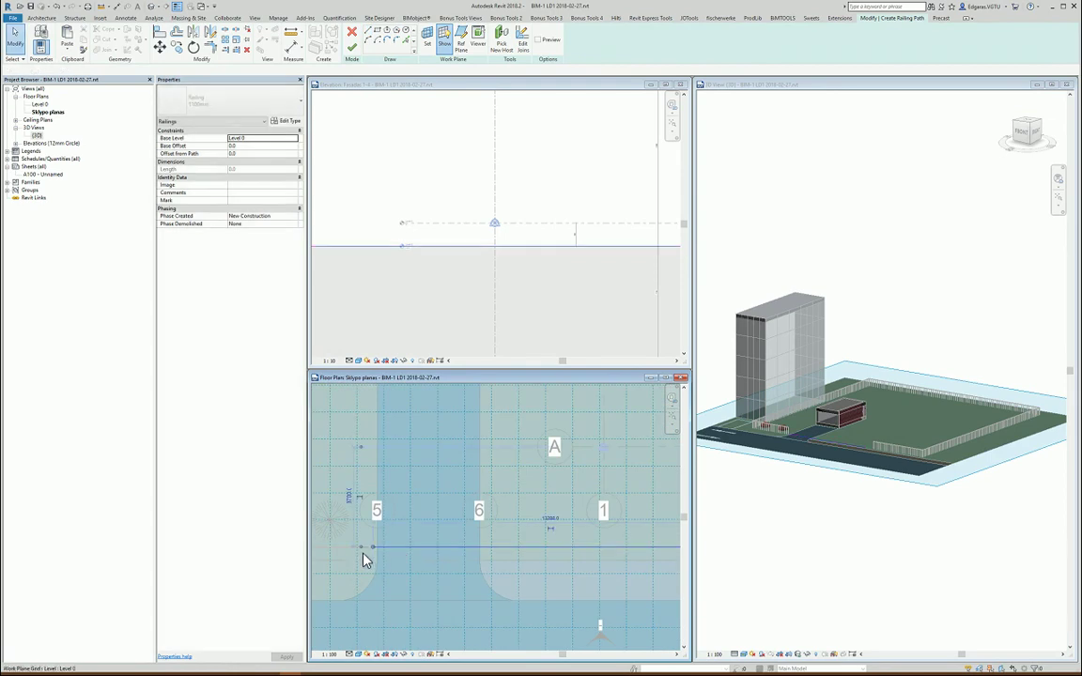
drag(373, 548, 492, 547)
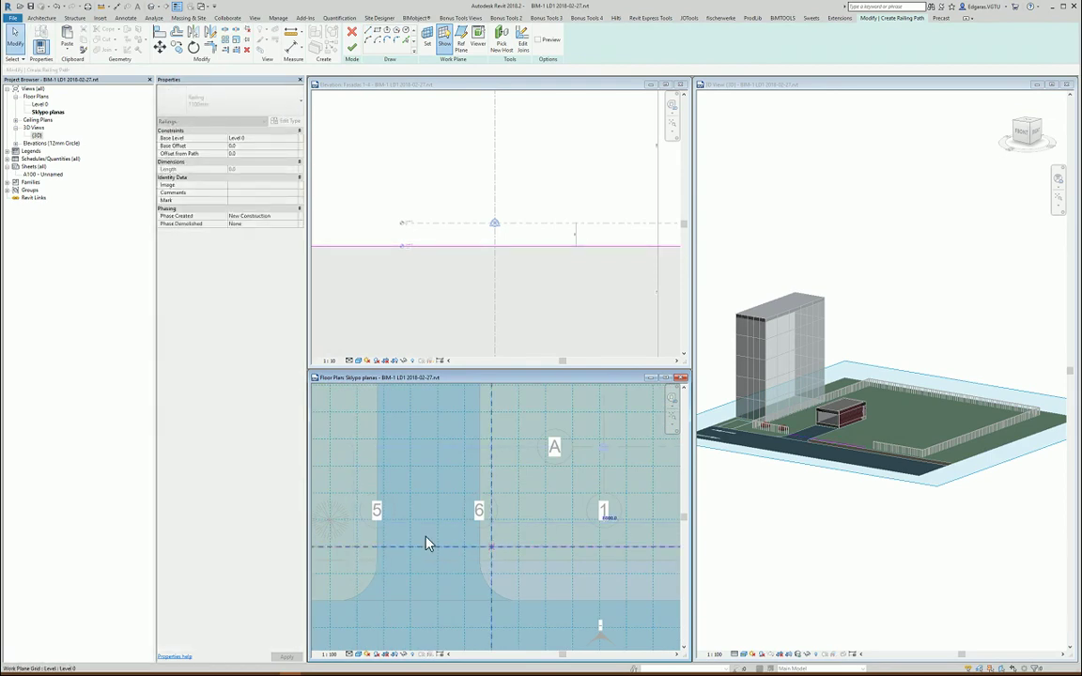
scroll(425, 537, down, 3)
click(501, 436)
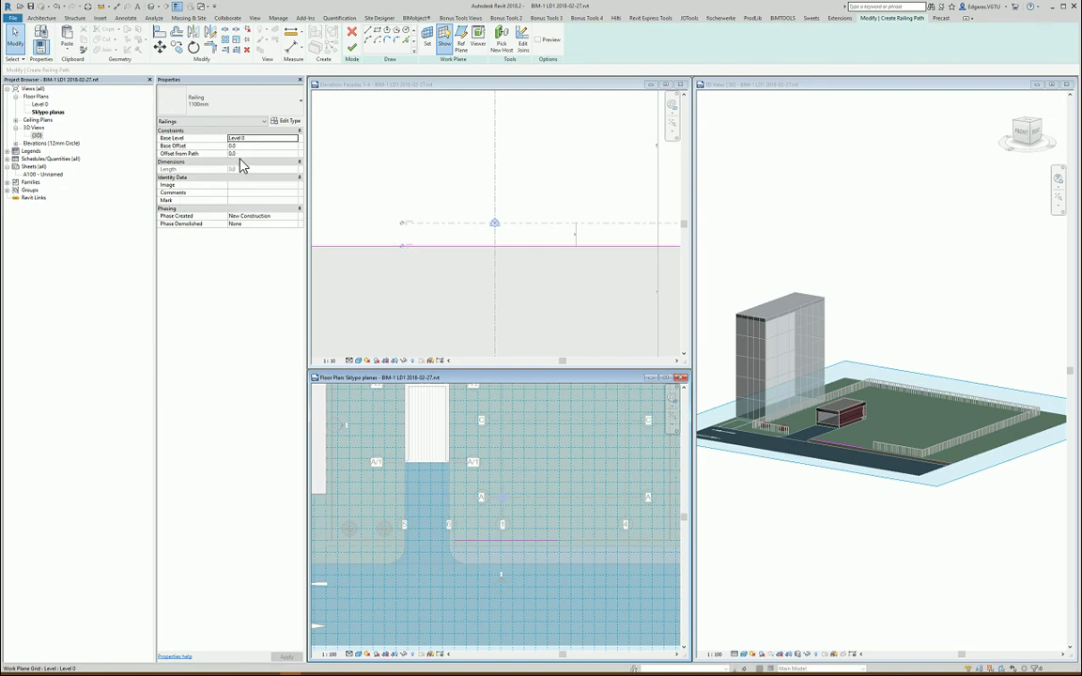
click(351, 45)
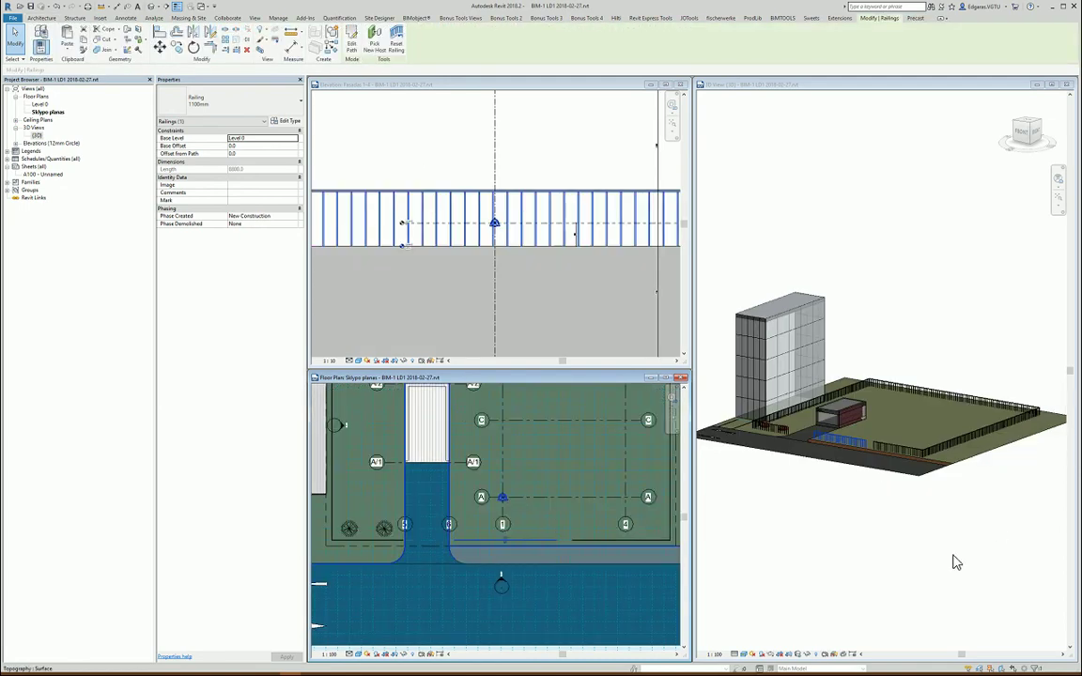
Step: Examine the fence and its openings in the 3D view, and check the Reset Railing tool for the main railing
click(909, 433)
scroll(761, 441, up, 6)
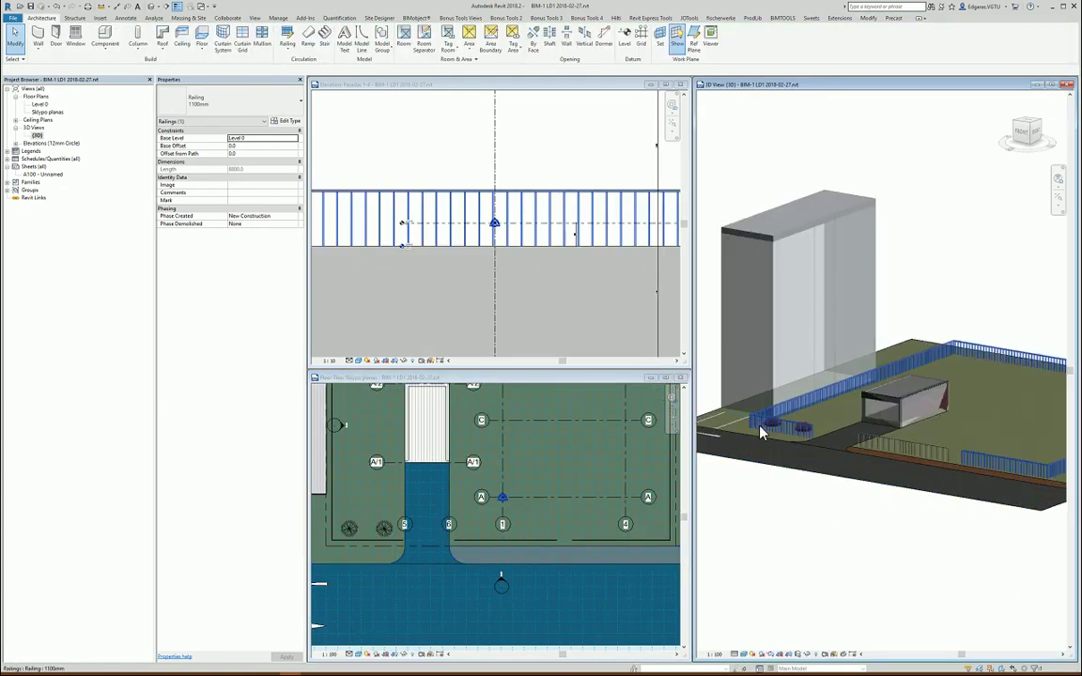
click(759, 438)
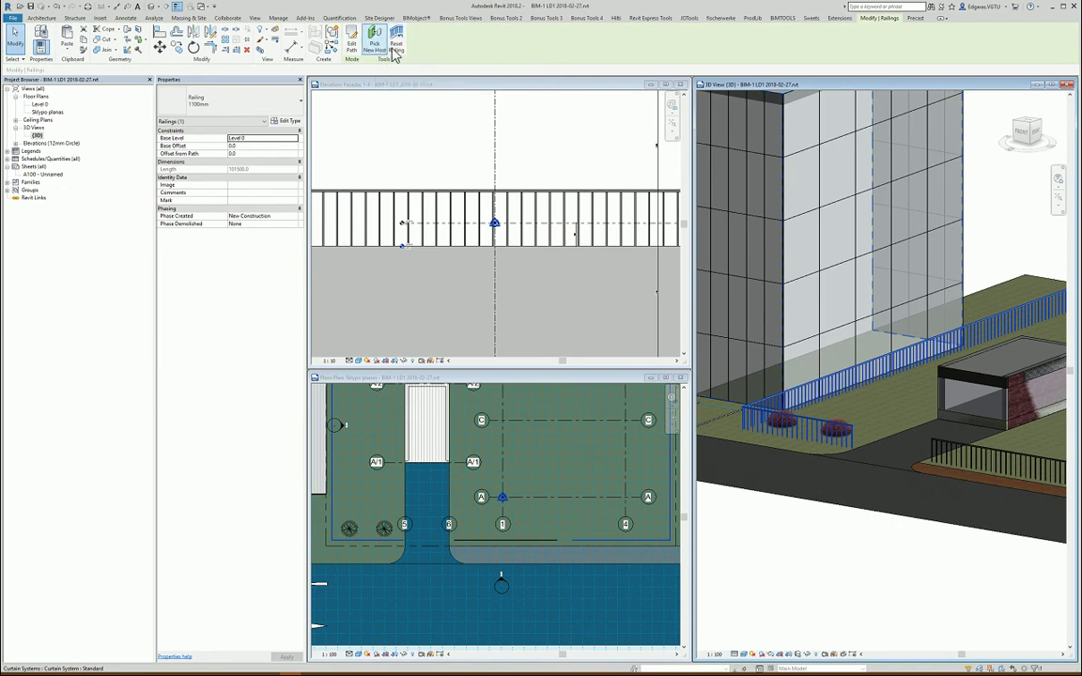
click(394, 47)
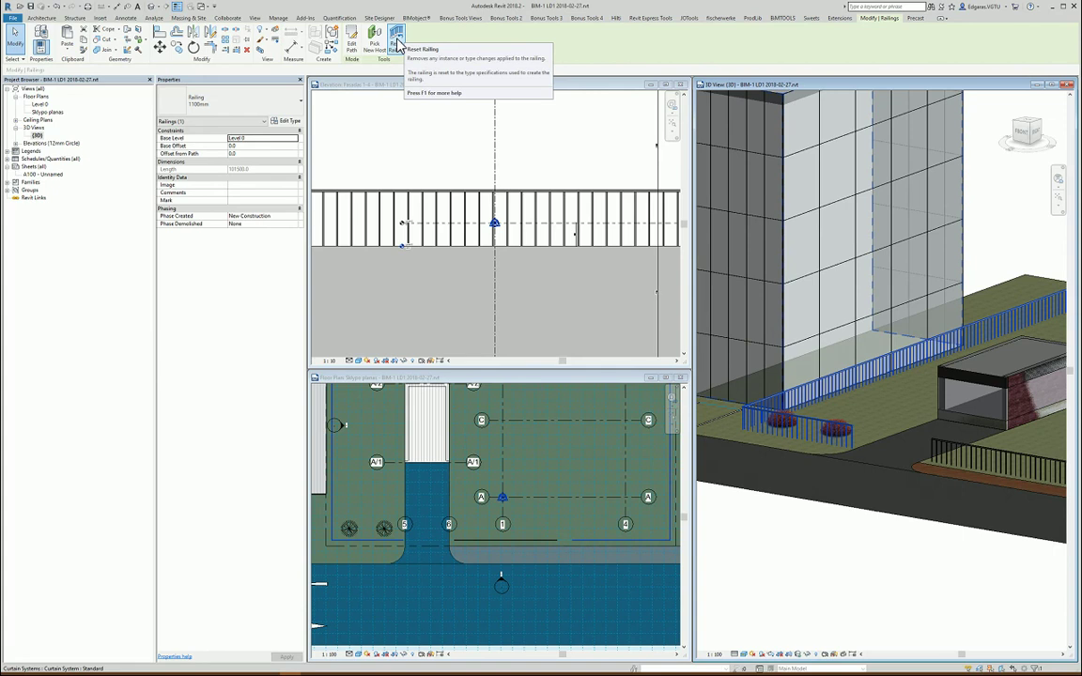
click(850, 558)
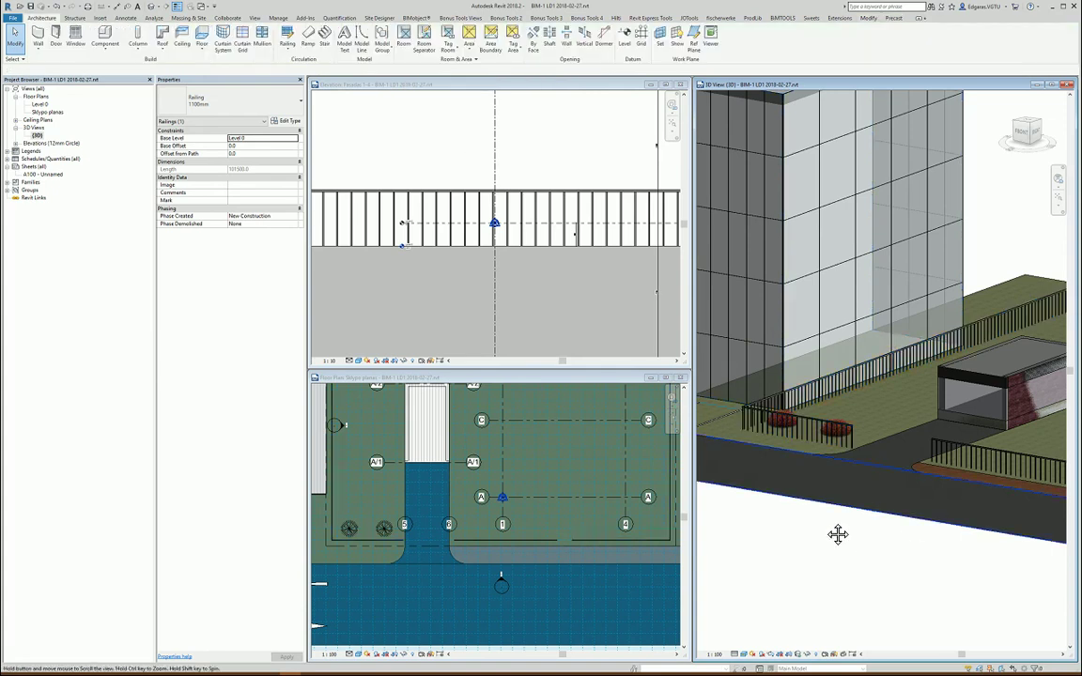
shift+middle_drag(838, 533, 928, 464)
scroll(936, 465, down, 4)
scroll(1010, 467, up, 1)
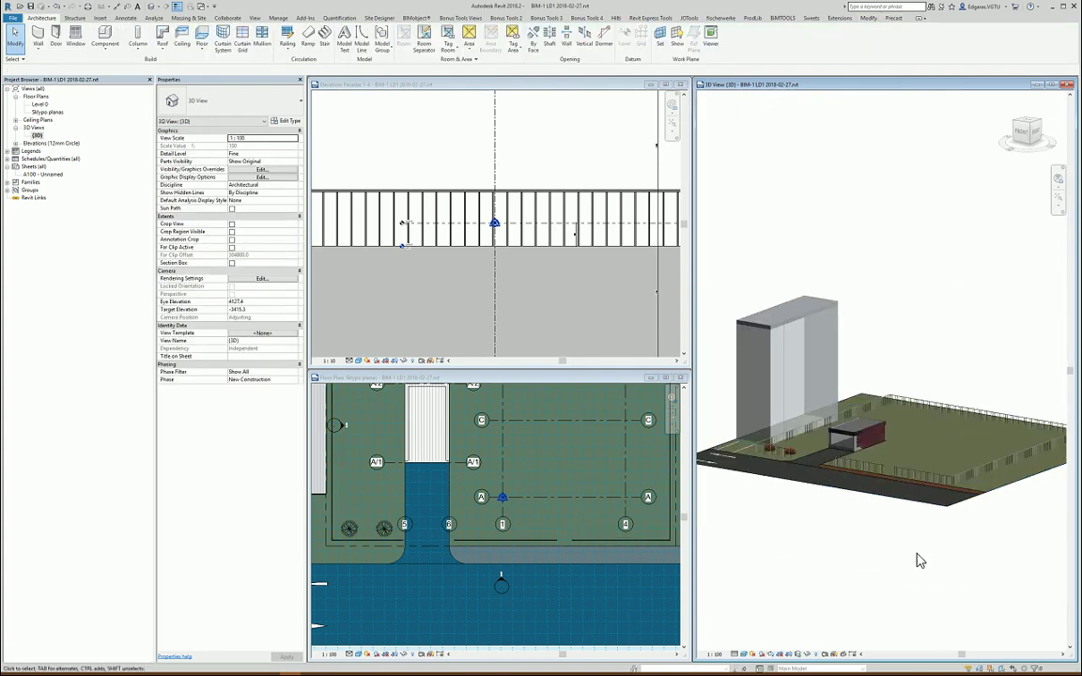